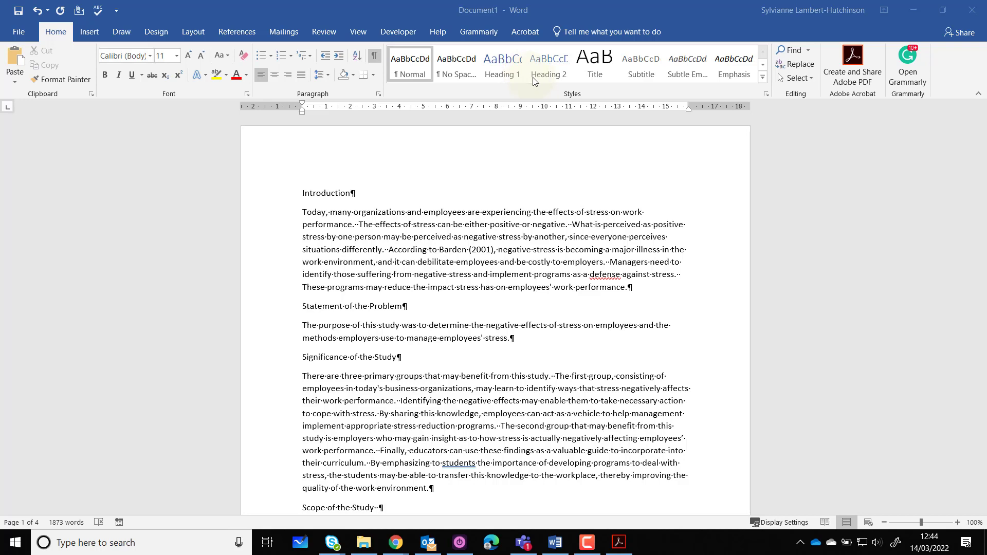
# Apply the Heading 1 style to the "Introduction" and "Methods of the Study" section titles
pyautogui.click(306, 194)
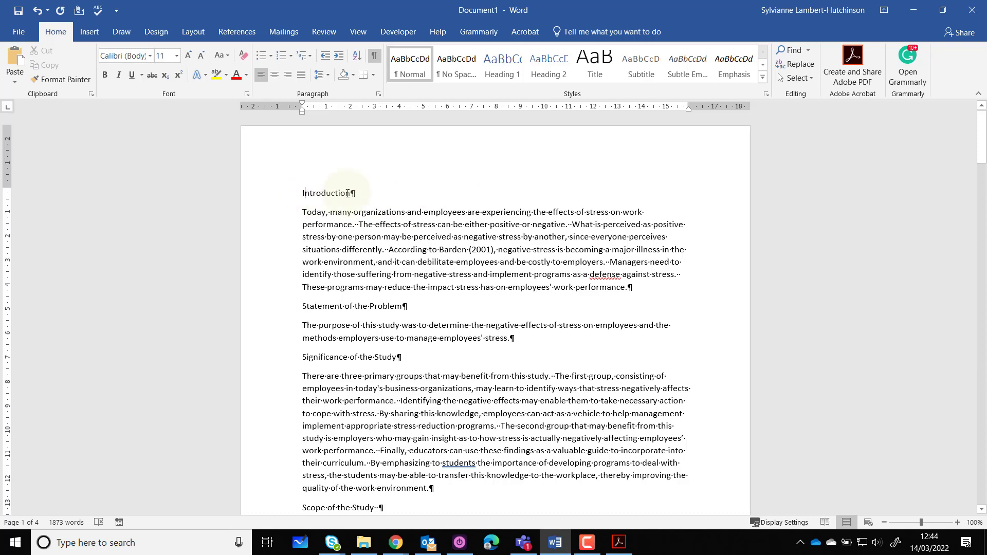
pyautogui.click(512, 72)
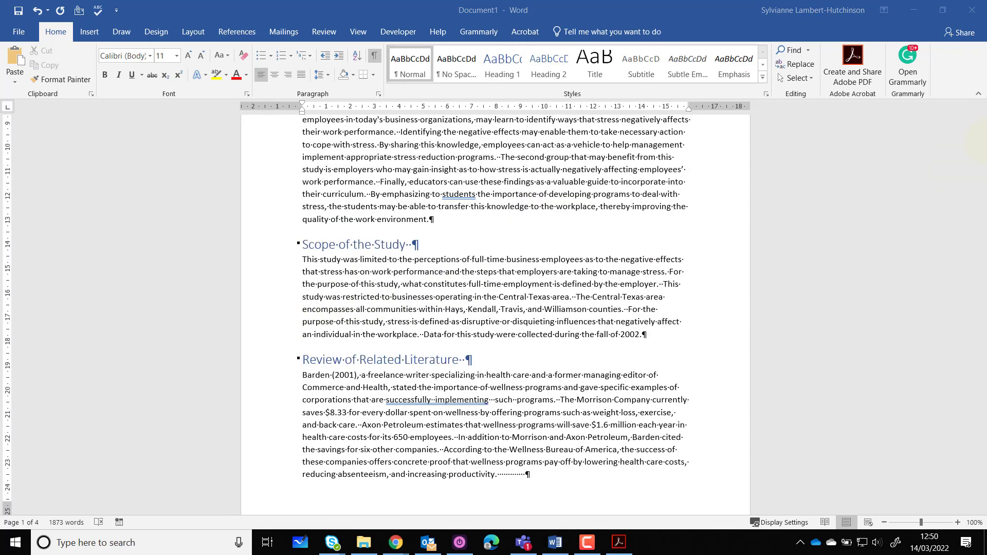
pyautogui.moveTo(982, 157); pyautogui.dragTo(983, 271)
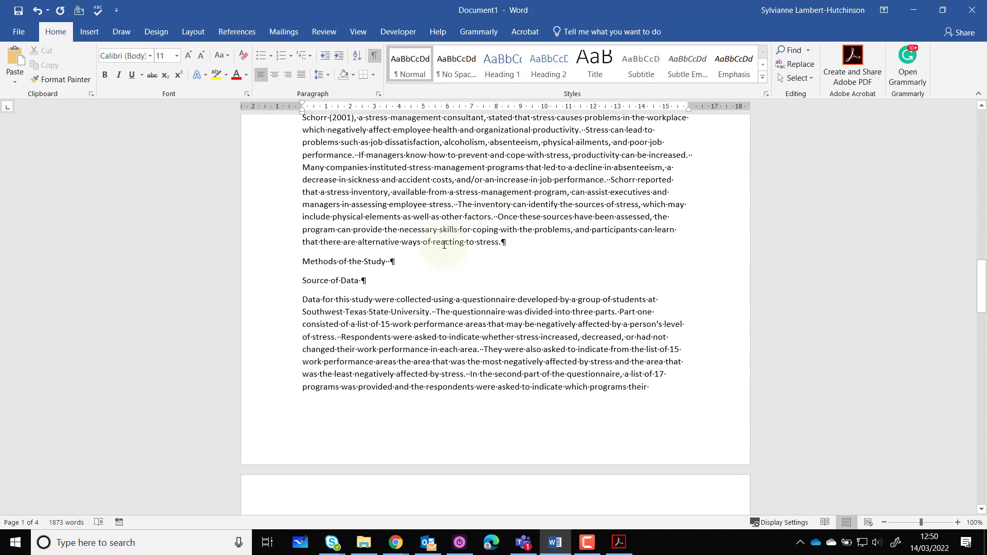
pyautogui.click(366, 262)
pyautogui.click(503, 64)
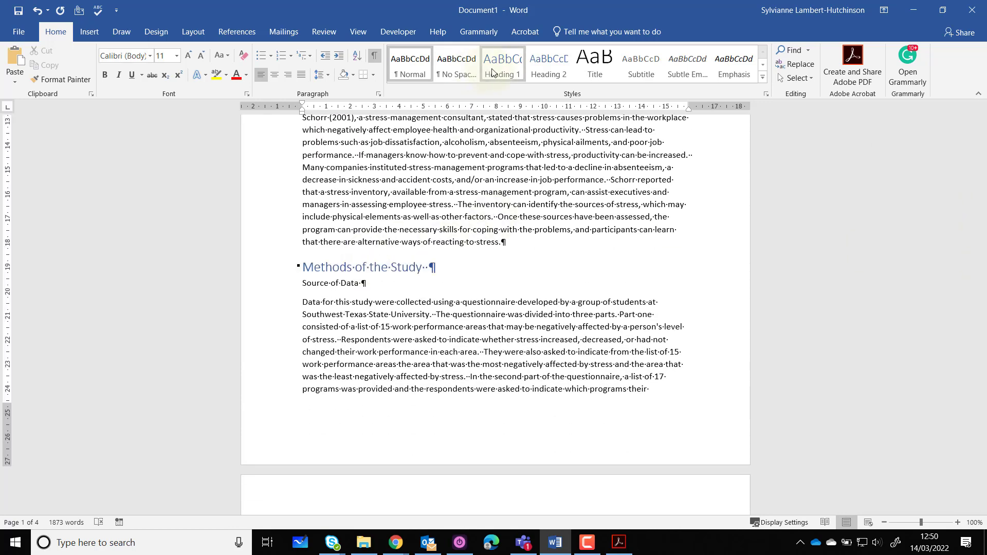
# Apply the Heading 2 style to the "Source of Data", "Sample Selection" and "Statistical Methods" subsection titles
pyautogui.click(312, 282)
pyautogui.click(540, 71)
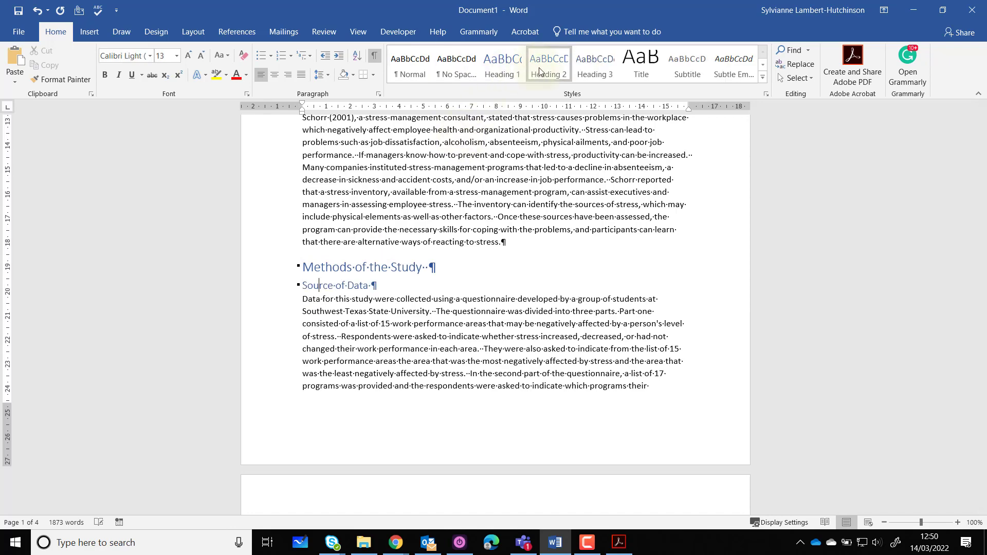
pyautogui.moveTo(983, 276); pyautogui.dragTo(984, 328)
pyautogui.click(333, 219)
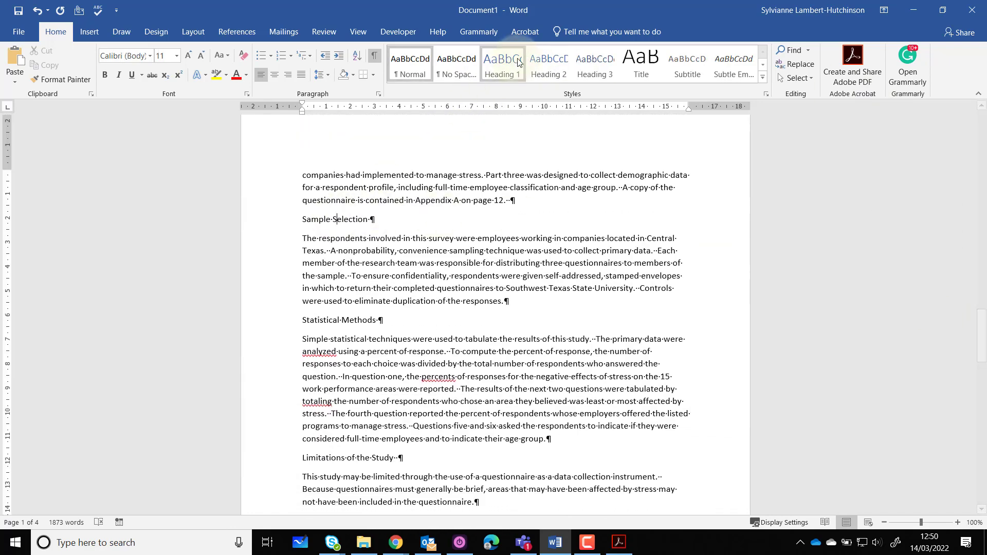
pyautogui.click(548, 66)
pyautogui.click(365, 314)
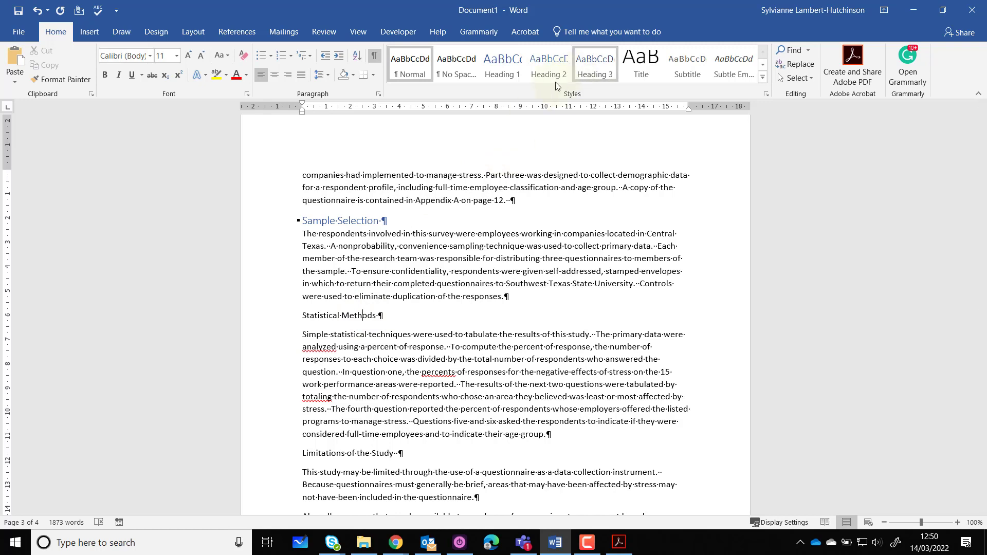
pyautogui.click(565, 68)
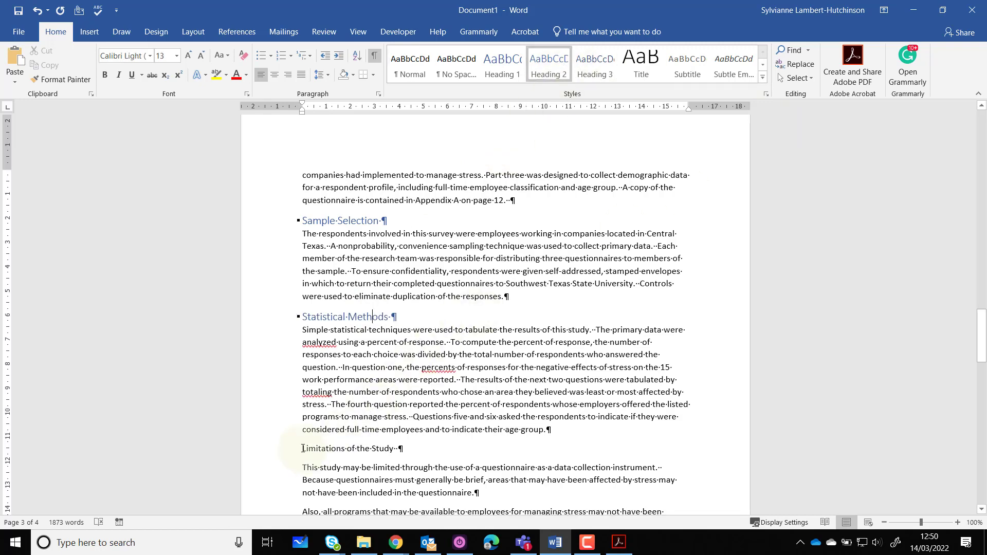
# Apply the Heading 1 style to the "Limitations of the Study", "Conclusions", "Recommendations" and "Bibliography" titles
pyautogui.moveTo(302, 448); pyautogui.dragTo(390, 448)
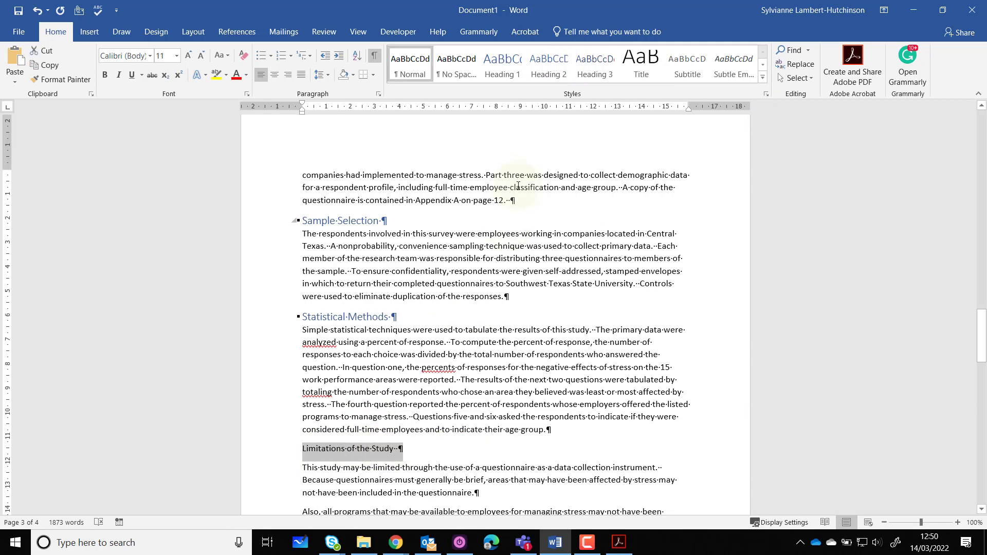
pyautogui.click(502, 64)
pyautogui.moveTo(981, 329); pyautogui.dragTo(982, 380)
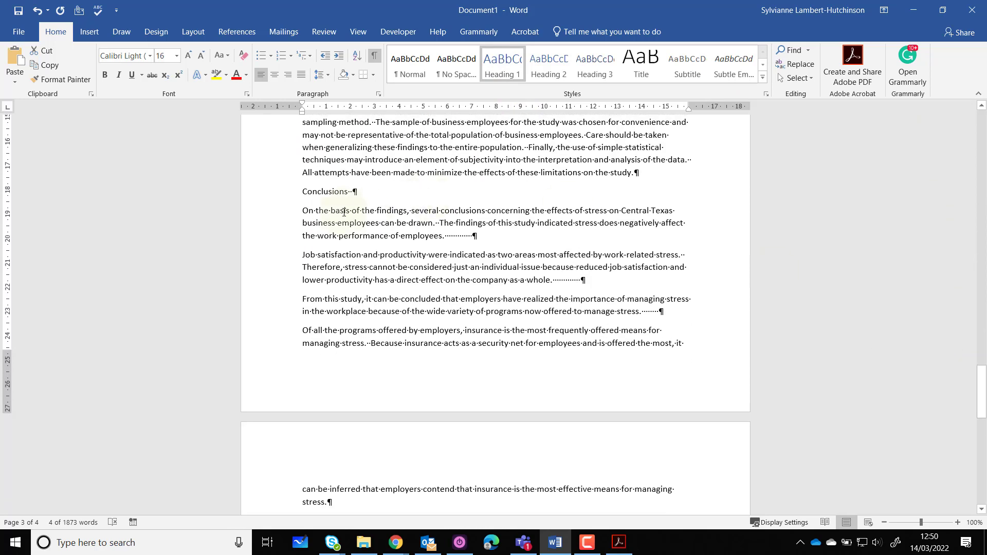
pyautogui.click(329, 191)
pyautogui.click(499, 65)
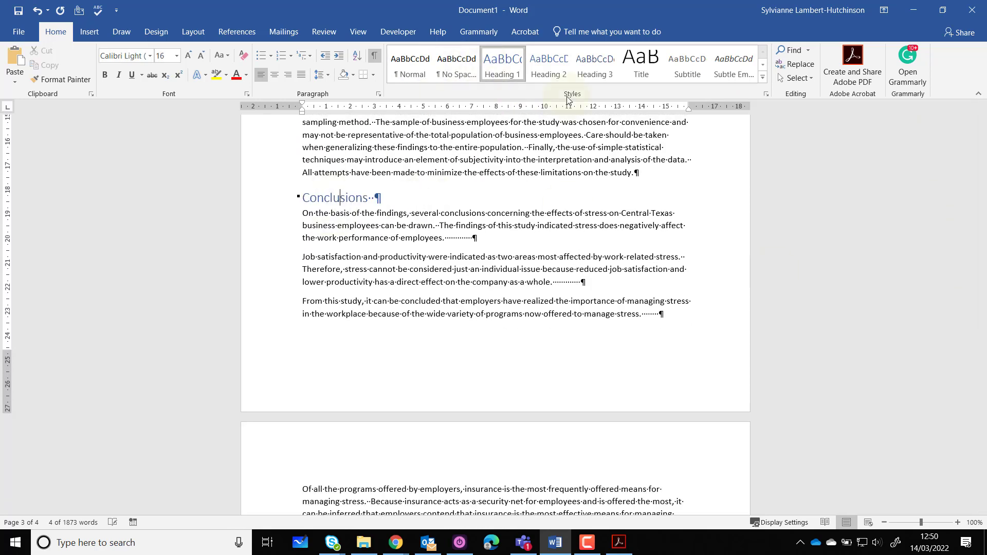
pyautogui.moveTo(980, 370); pyautogui.dragTo(973, 423)
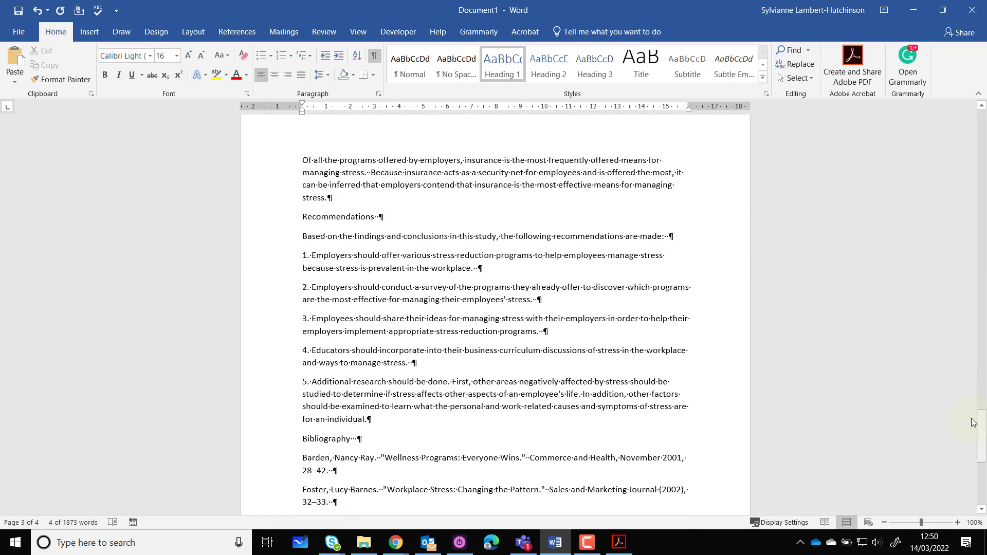
pyautogui.click(350, 217)
pyautogui.click(500, 67)
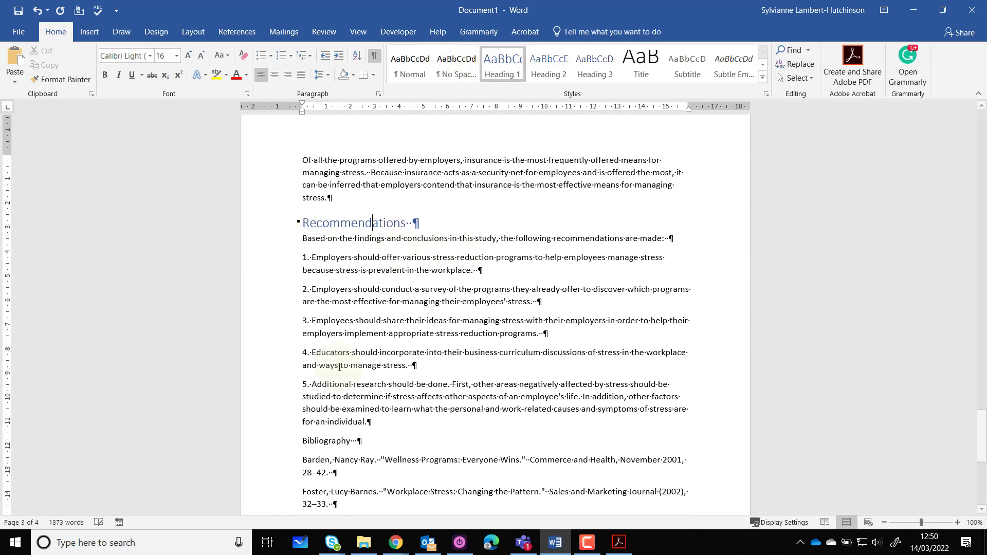
pyautogui.click(324, 442)
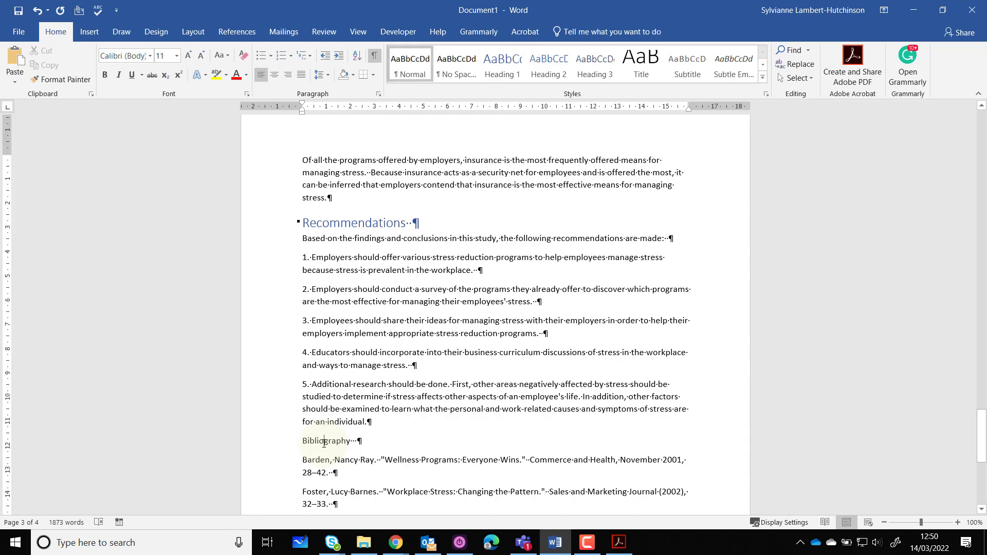
pyautogui.click(500, 67)
# Hide the paragraph formatting marks and show them again
pyautogui.moveTo(982, 435); pyautogui.dragTo(984, 461)
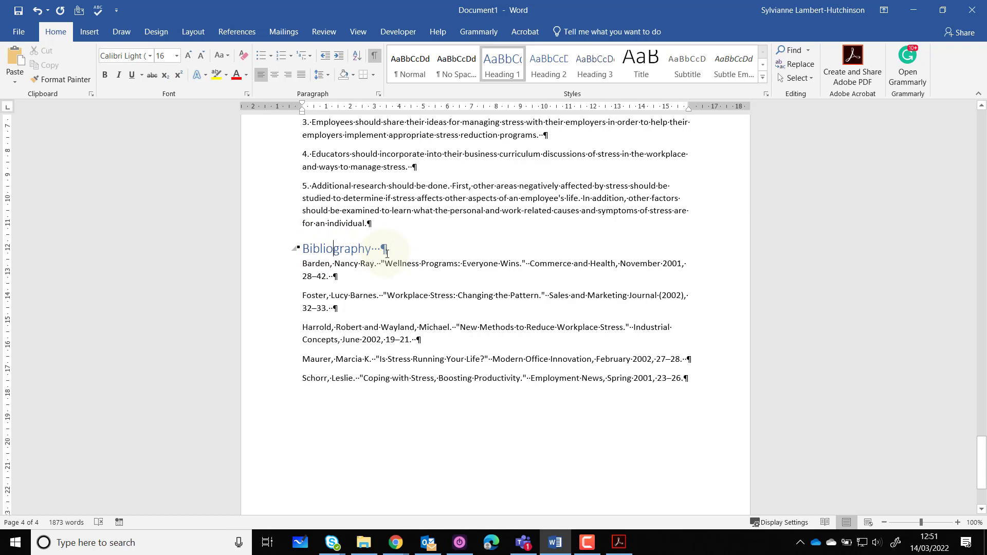
pyautogui.click(376, 59)
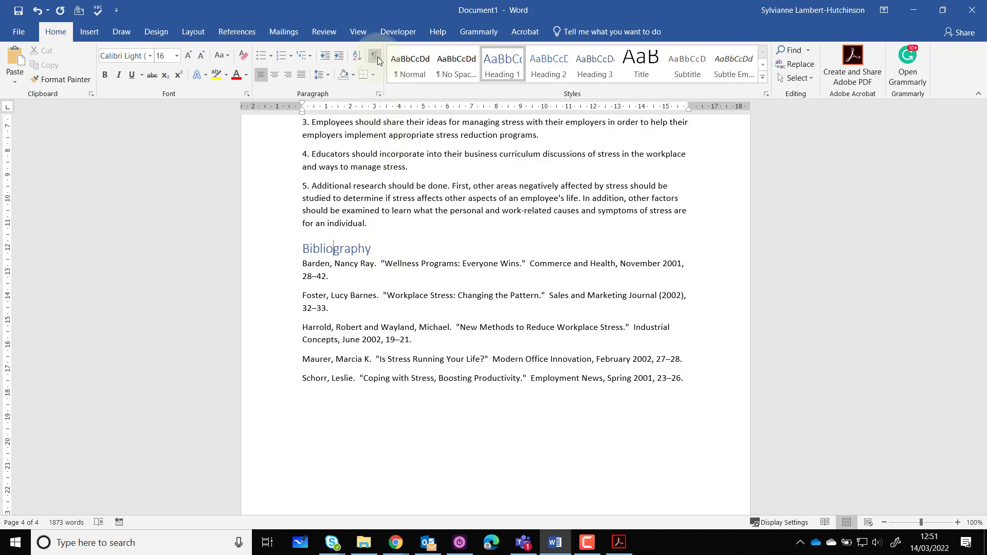
pyautogui.click(374, 58)
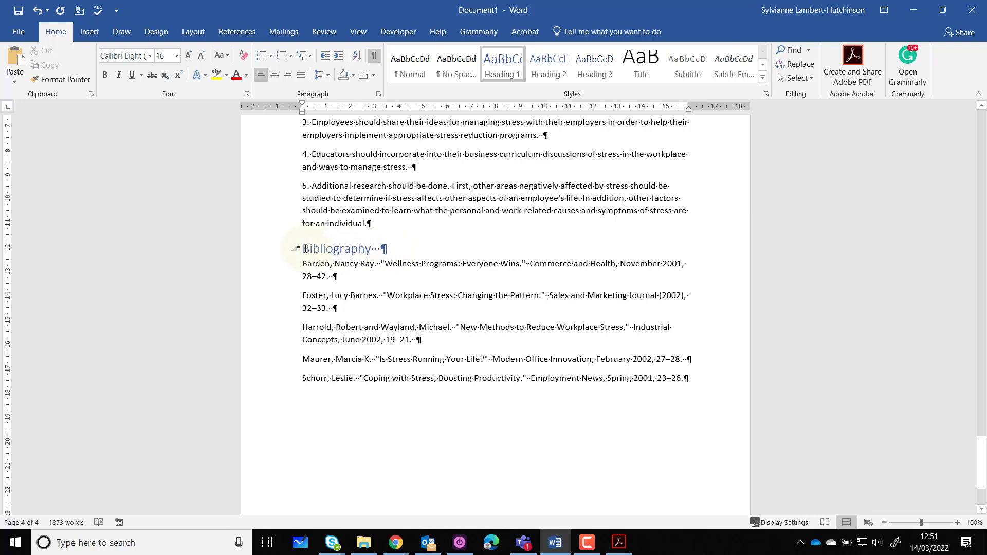
pyautogui.press('Return')
pyautogui.press('Return')
pyautogui.press('Return')
pyautogui.press('Return')
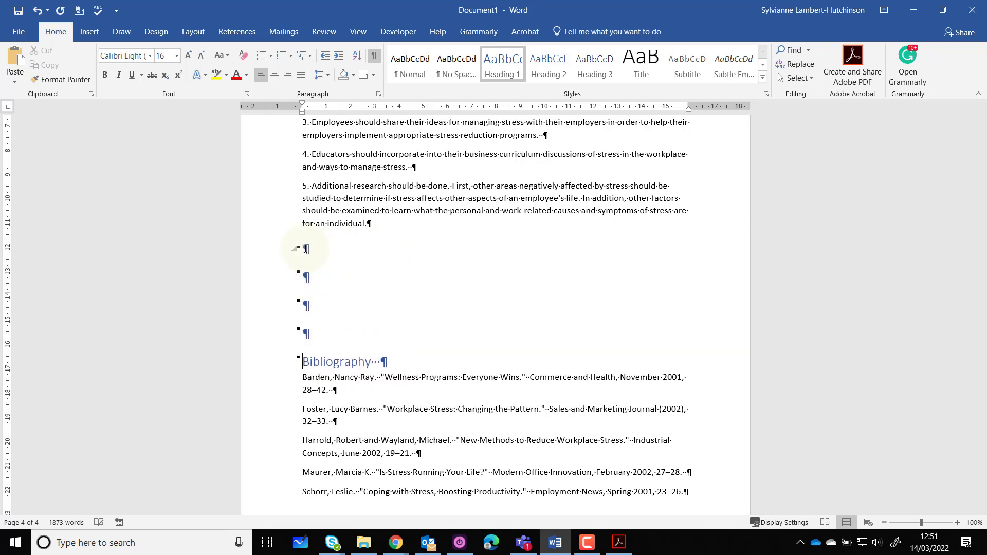
pyautogui.press('BackSpace')
pyautogui.press('BackSpace')
pyautogui.press('BackSpace')
pyautogui.press('BackSpace')
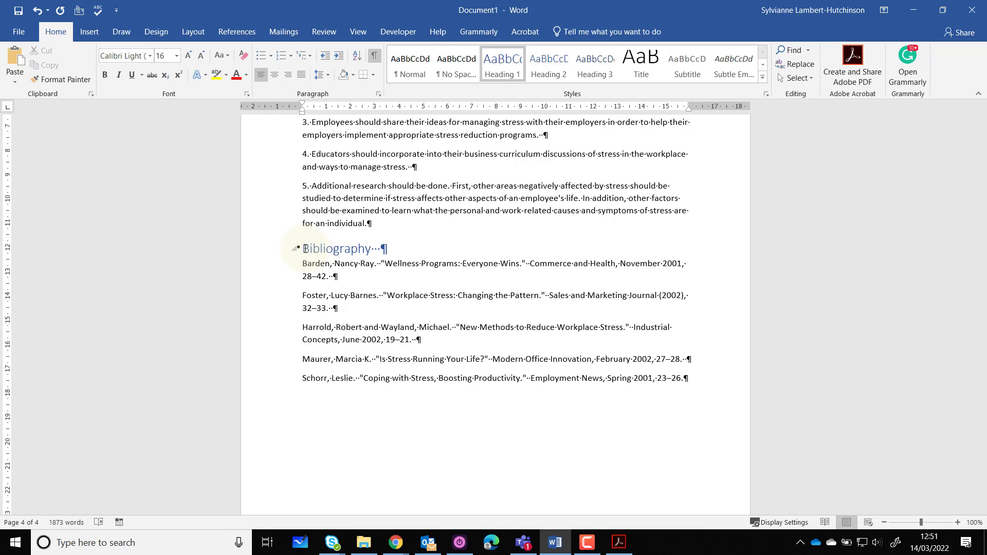
# Insert a page break before the "Bibliography" heading and check it below the last recommendation
pyautogui.hotkey('ctrl', 'Return')
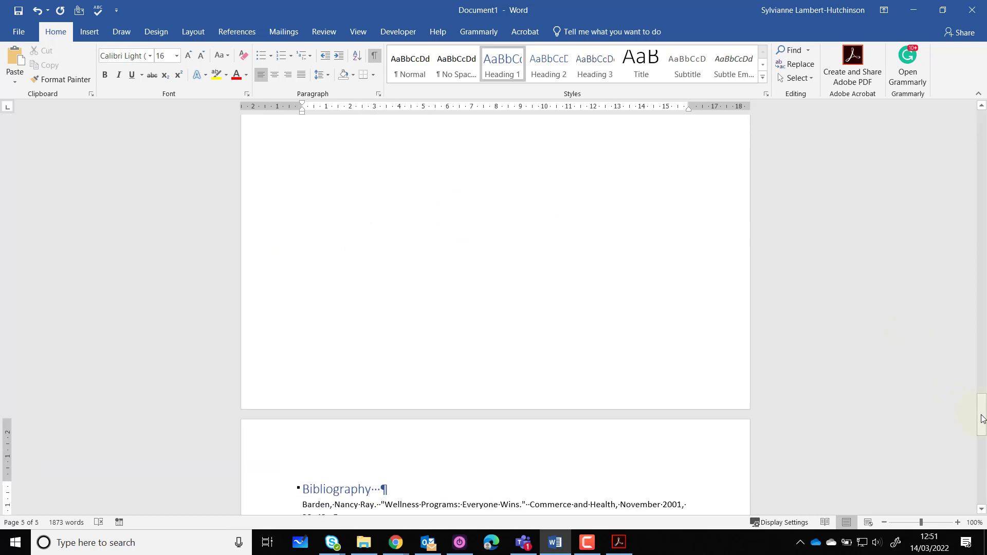
pyautogui.moveTo(980, 411); pyautogui.dragTo(982, 387)
pyautogui.click(356, 311)
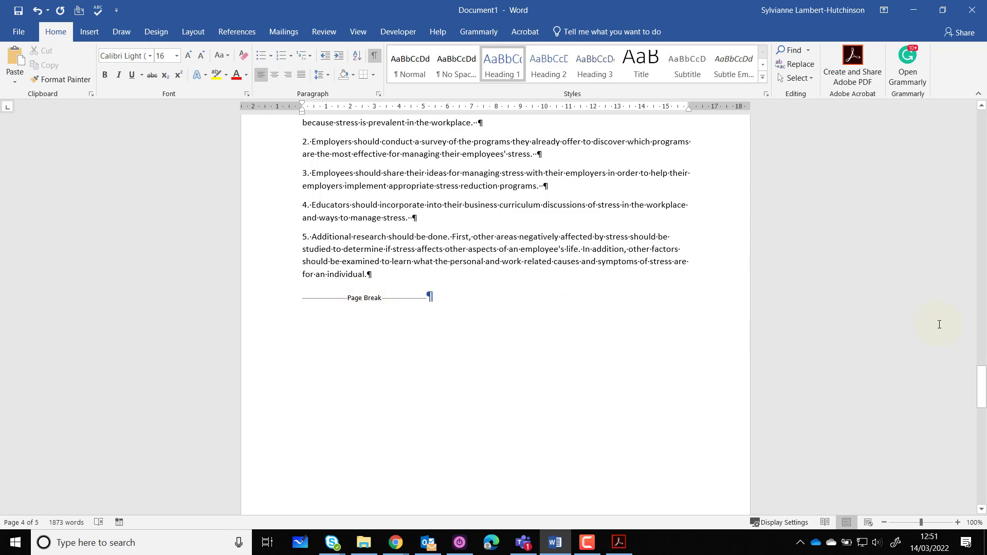
# Add a centred "Page X of Y" number to the footer using the Bold Numbers 2 design, and leave footer editing
pyautogui.moveTo(983, 381); pyautogui.dragTo(982, 96)
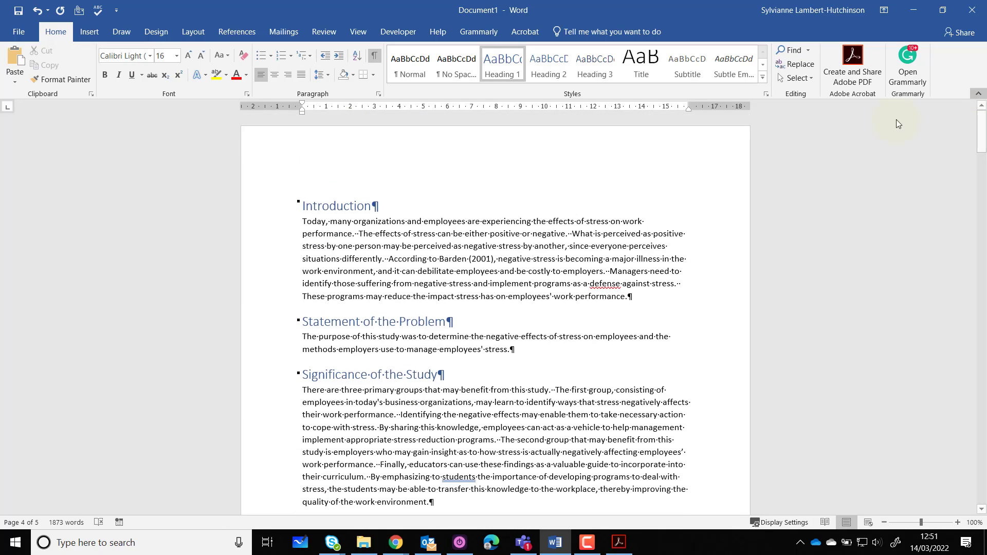
pyautogui.doubleClick(316, 154)
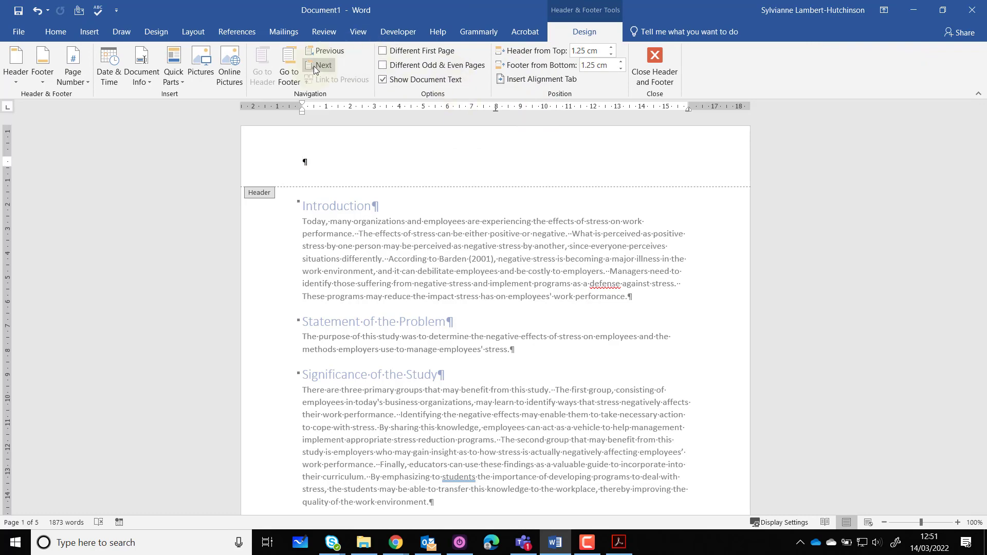
pyautogui.click(290, 71)
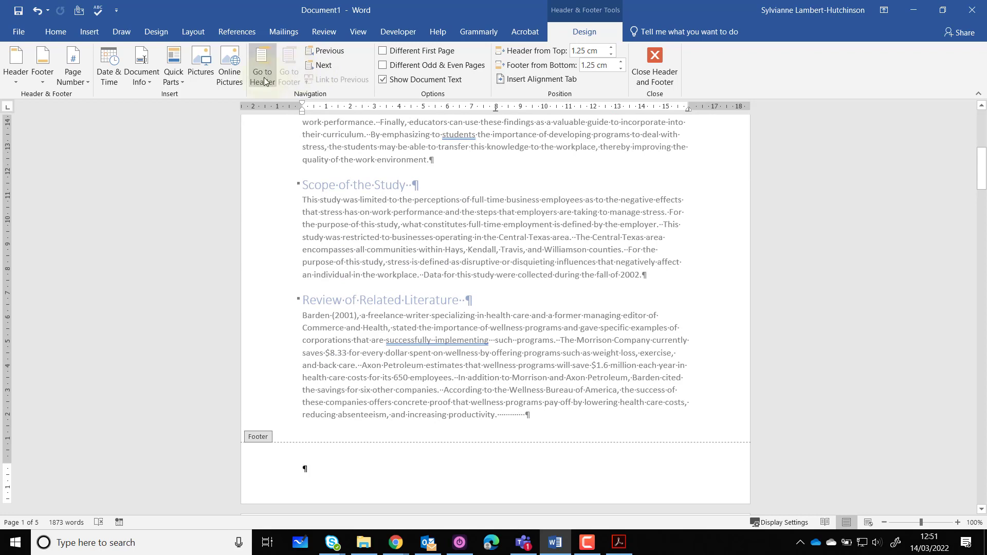
pyautogui.click(147, 82)
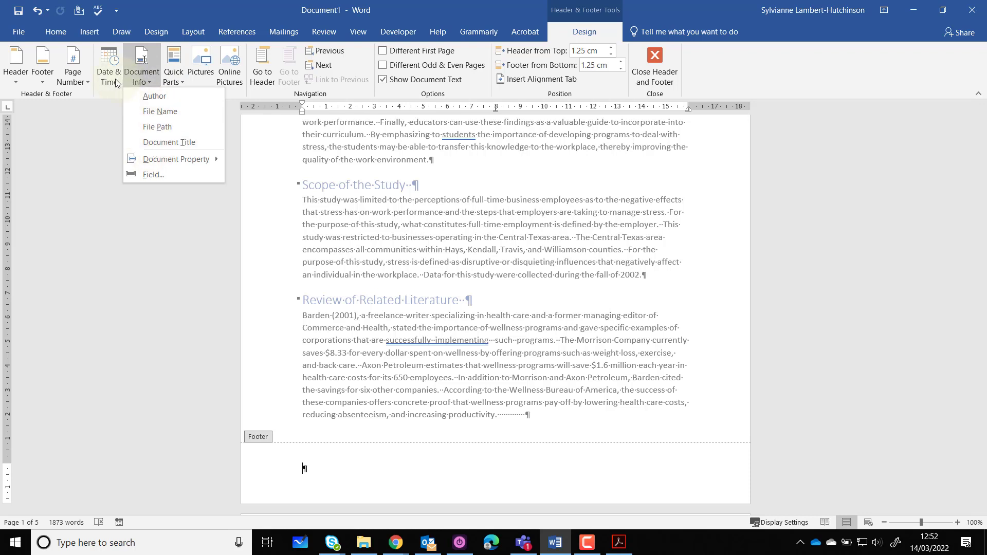
pyautogui.click(82, 81)
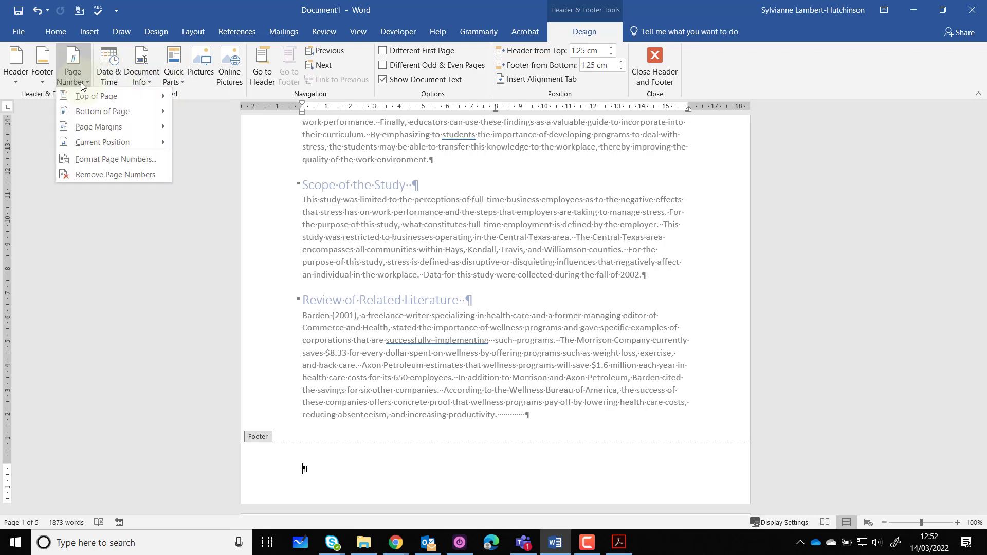
pyautogui.moveTo(93, 112)
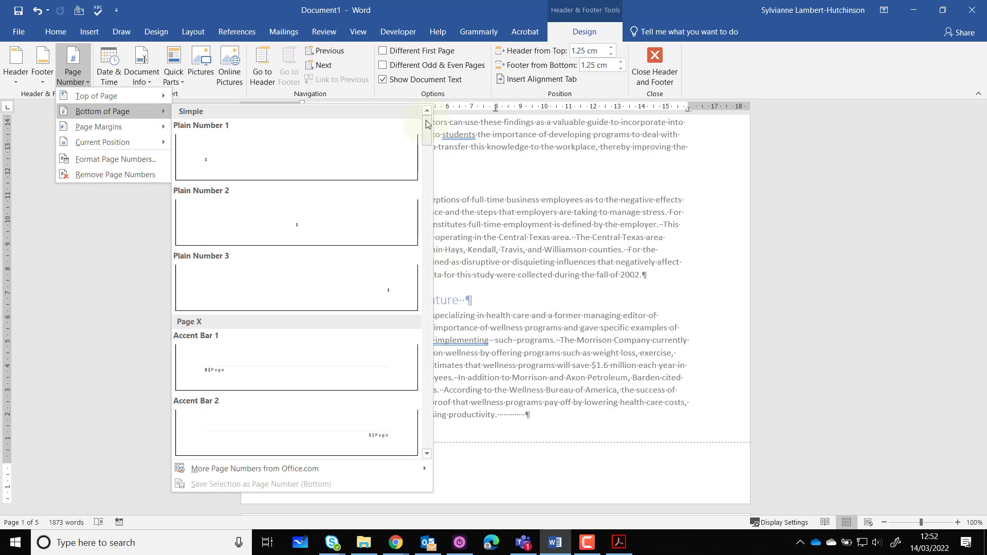
pyautogui.moveTo(426, 123); pyautogui.dragTo(429, 178)
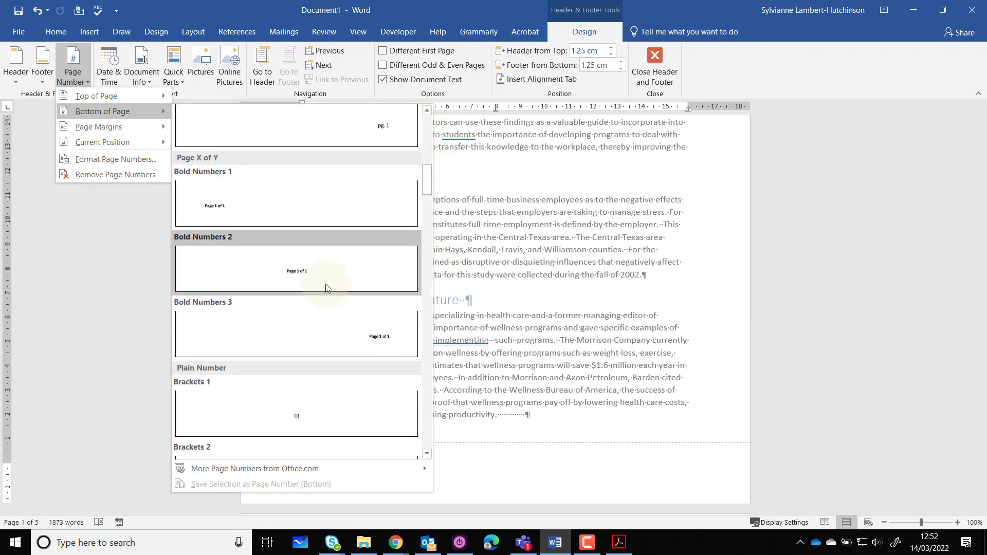
pyautogui.click(307, 281)
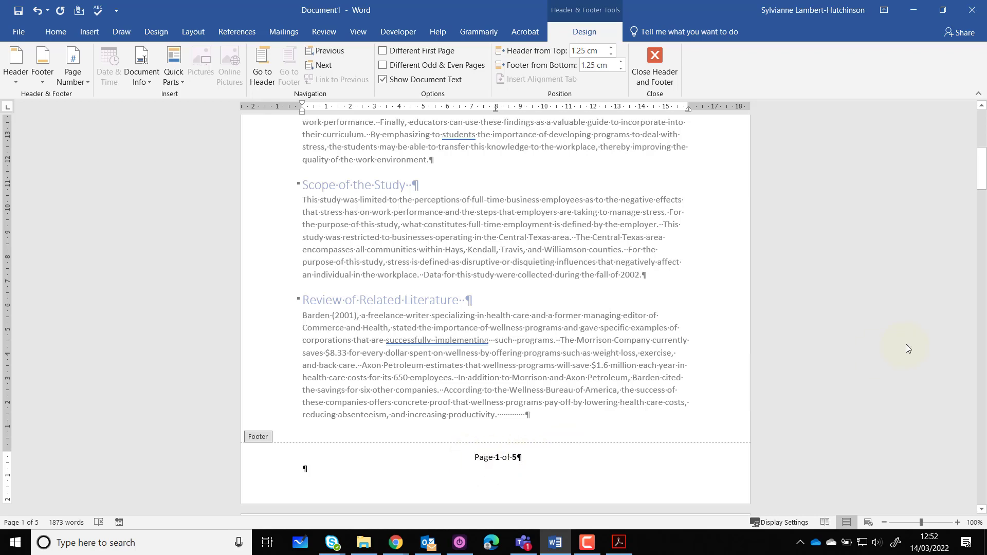
pyautogui.moveTo(981, 187); pyautogui.dragTo(984, 149)
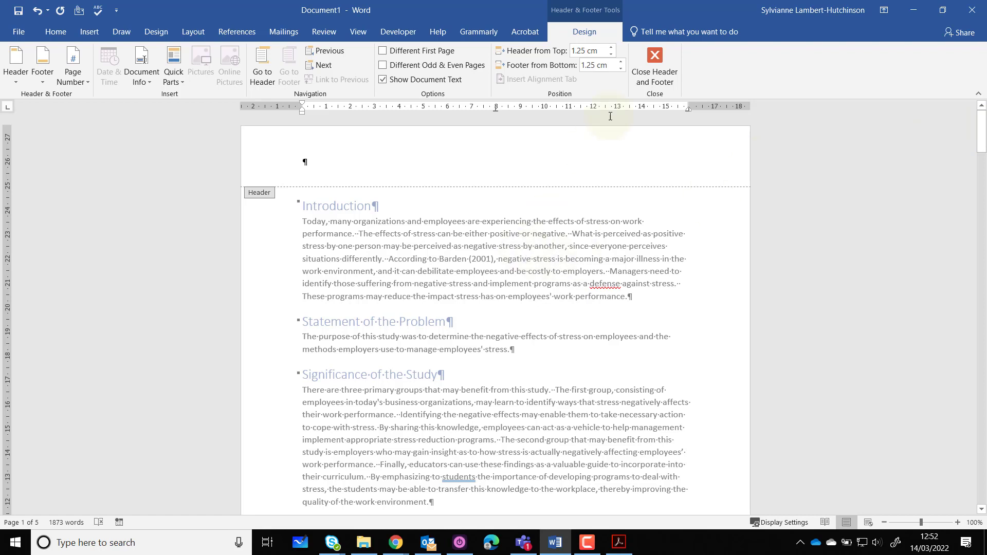
pyautogui.click(648, 71)
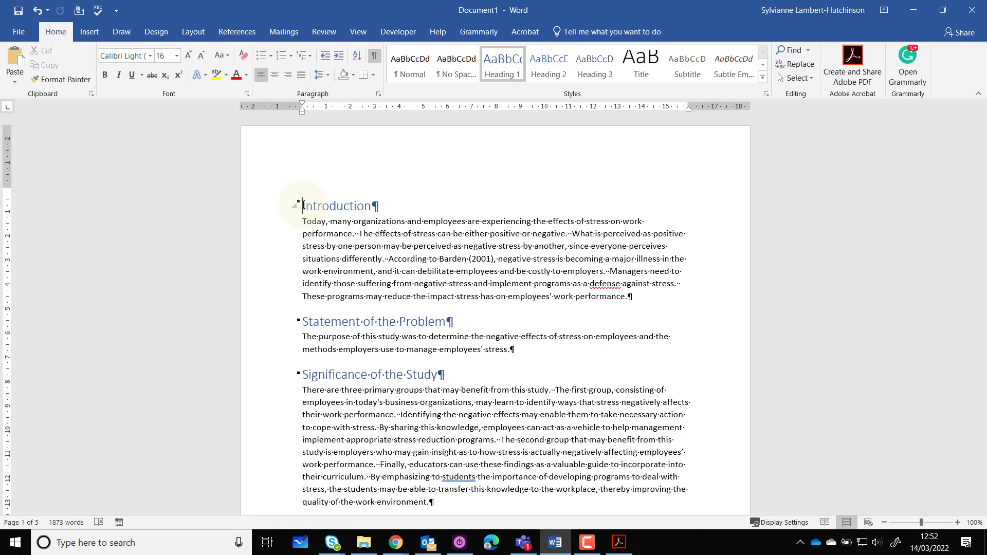
# Insert the built-in Facet cover page at the start of the document and view its title, subtitle and abstract placeholders
pyautogui.hotkey('ctrl', 'Home')
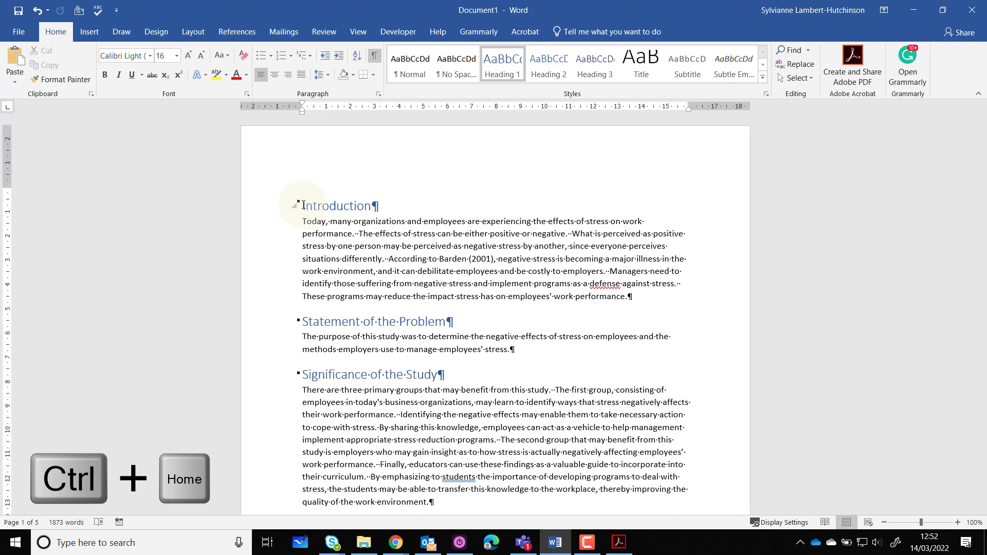
pyautogui.click(92, 32)
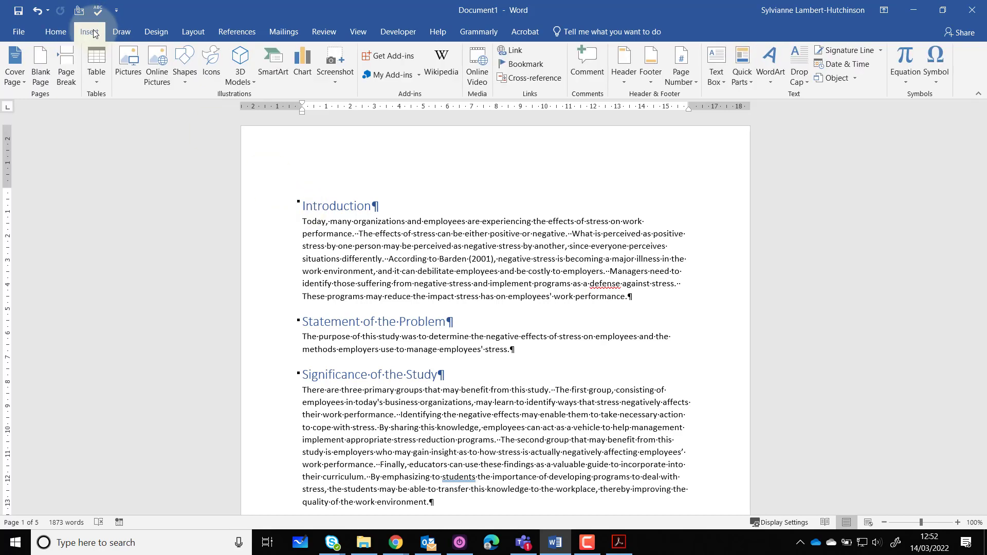
pyautogui.click(22, 81)
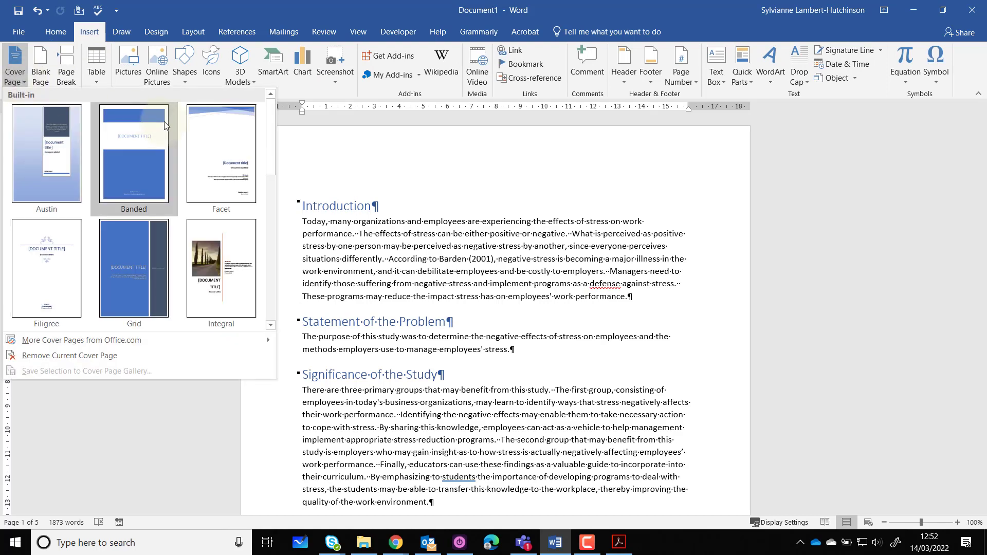
pyautogui.click(226, 151)
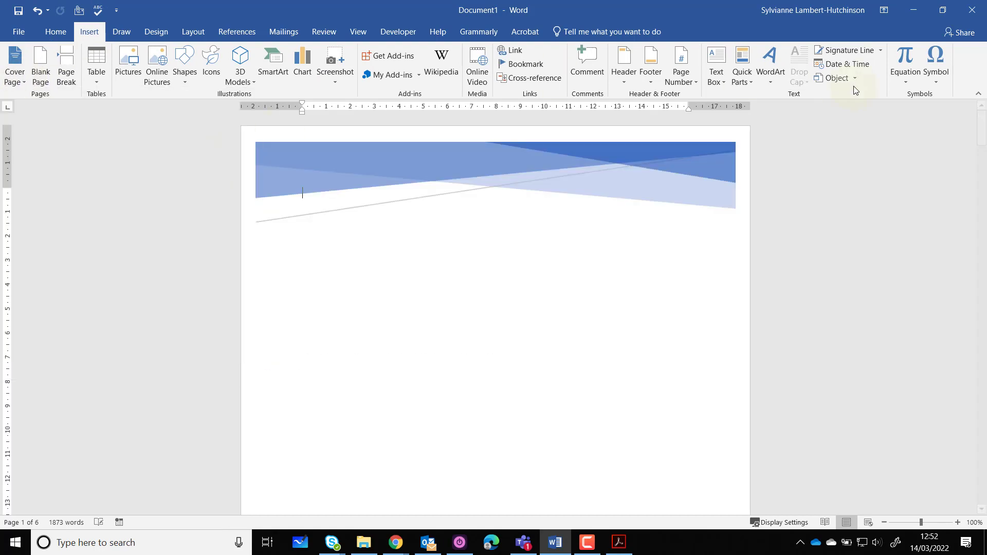
pyautogui.moveTo(984, 129)
pyautogui.mouseDown()
pyautogui.moveTo(983, 177)
pyautogui.moveTo(984, 160)
pyautogui.mouseUp()
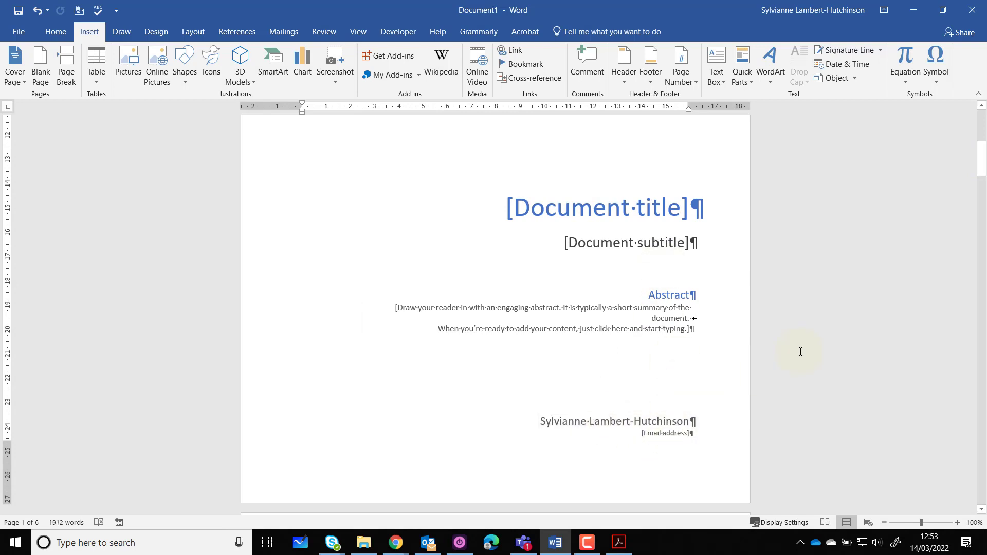
# Insert a page break before the "Introduction" heading to leave a blank page after the cover page
pyautogui.moveTo(981, 163); pyautogui.dragTo(982, 198)
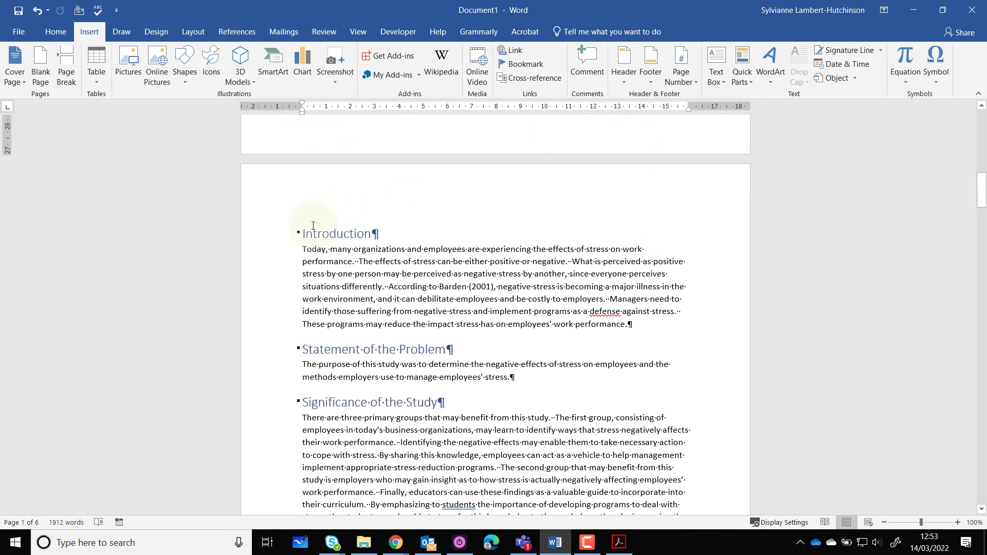
pyautogui.click(303, 233)
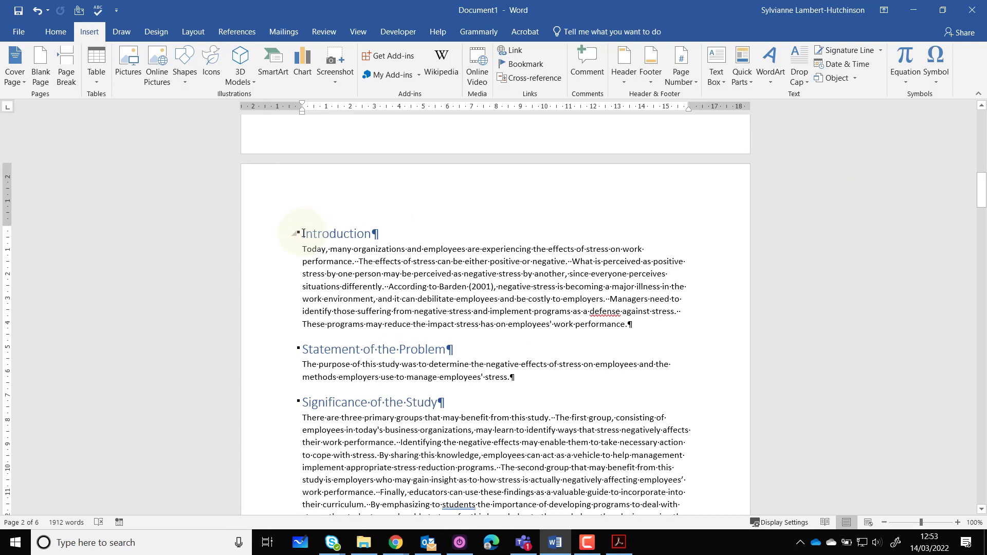
pyautogui.hotkey('ctrl', 'Return')
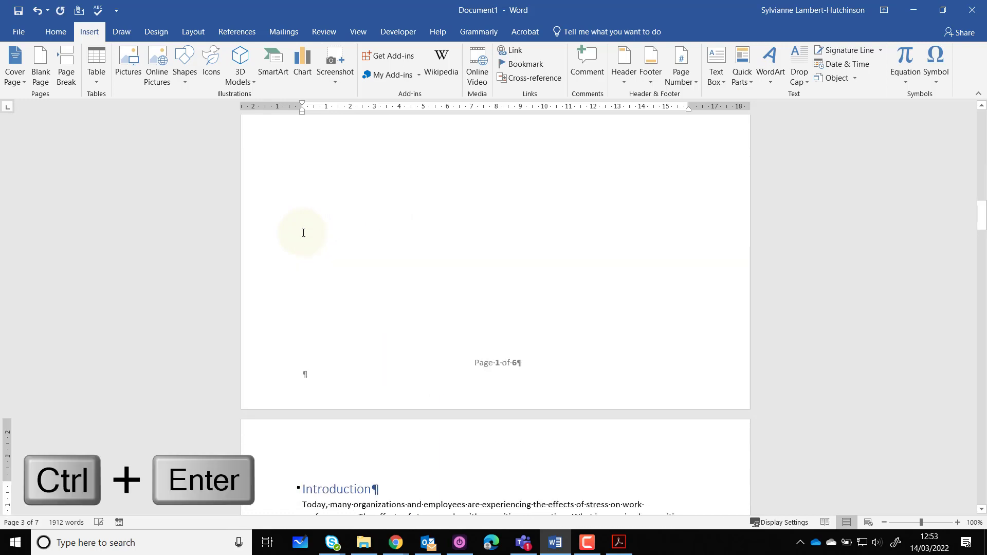
# Insert the built-in Automatic Table 2 table of contents above the page break on the blank page and review its entries
pyautogui.moveTo(983, 224); pyautogui.dragTo(983, 182)
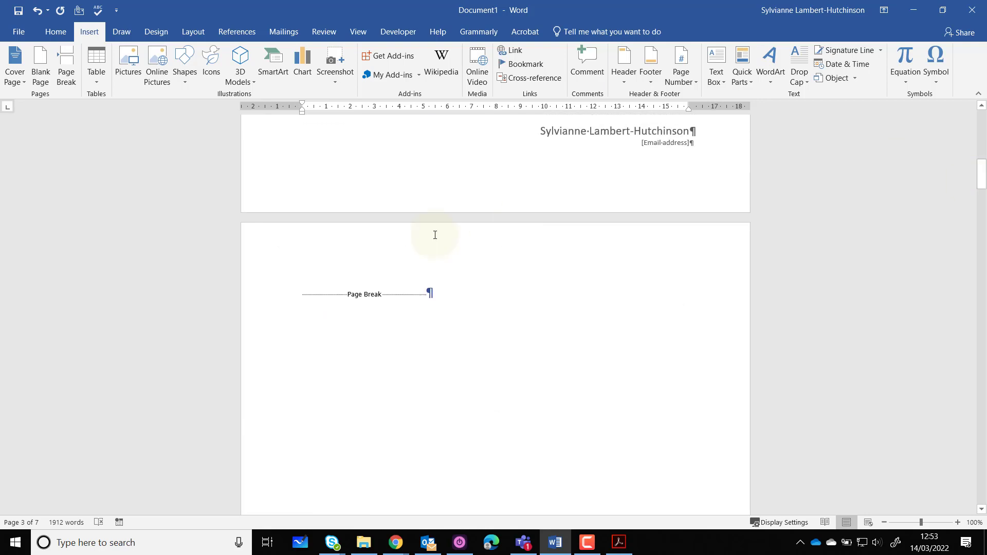
pyautogui.click(305, 296)
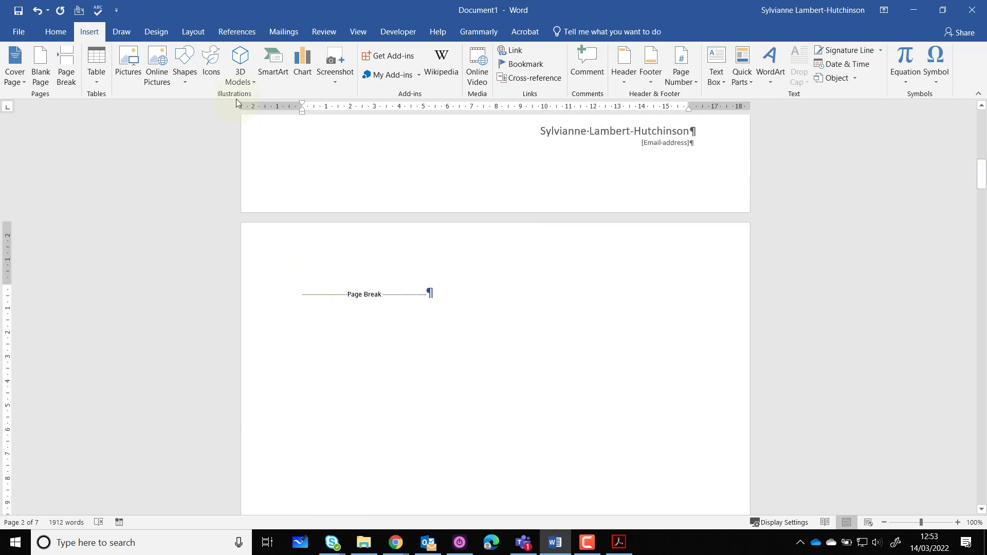
pyautogui.click(236, 33)
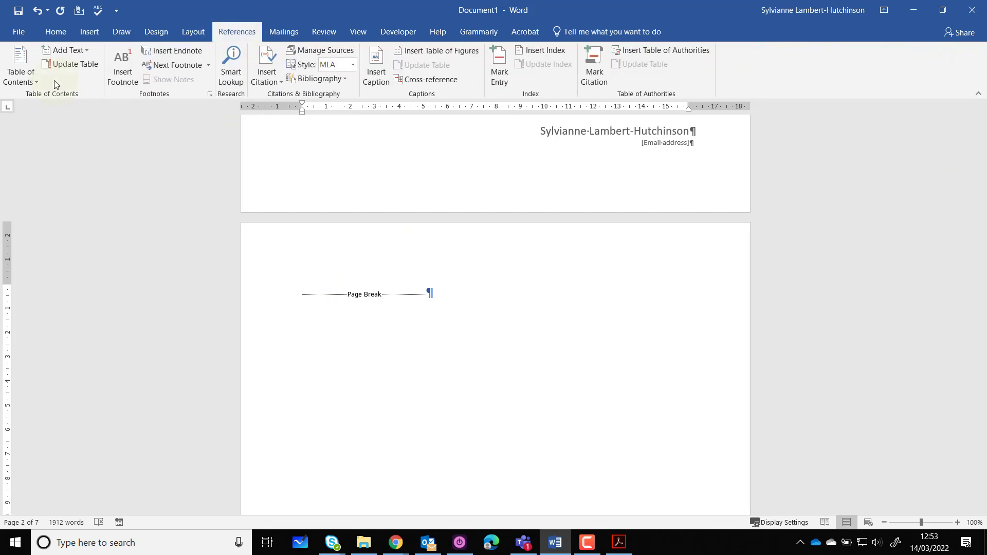
pyautogui.click(35, 78)
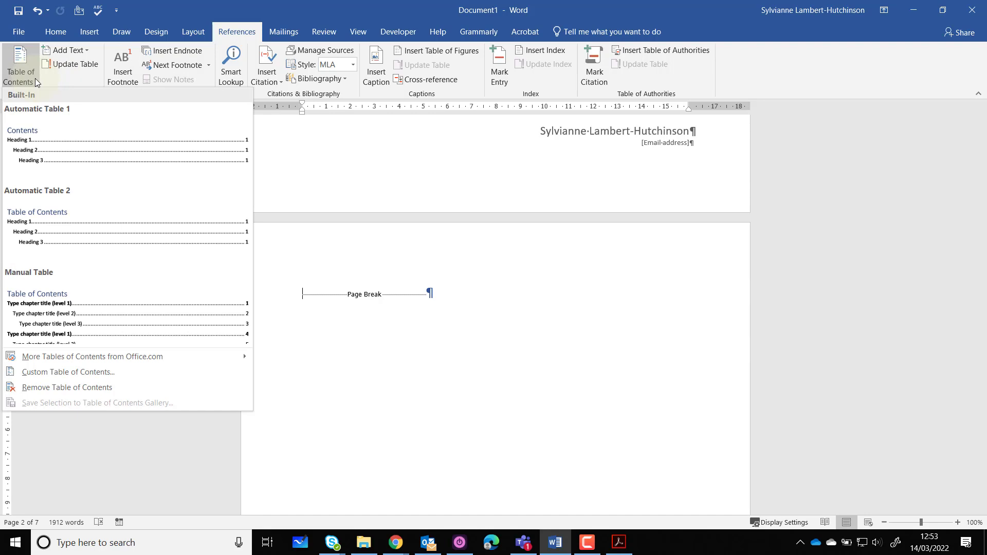
pyautogui.click(40, 217)
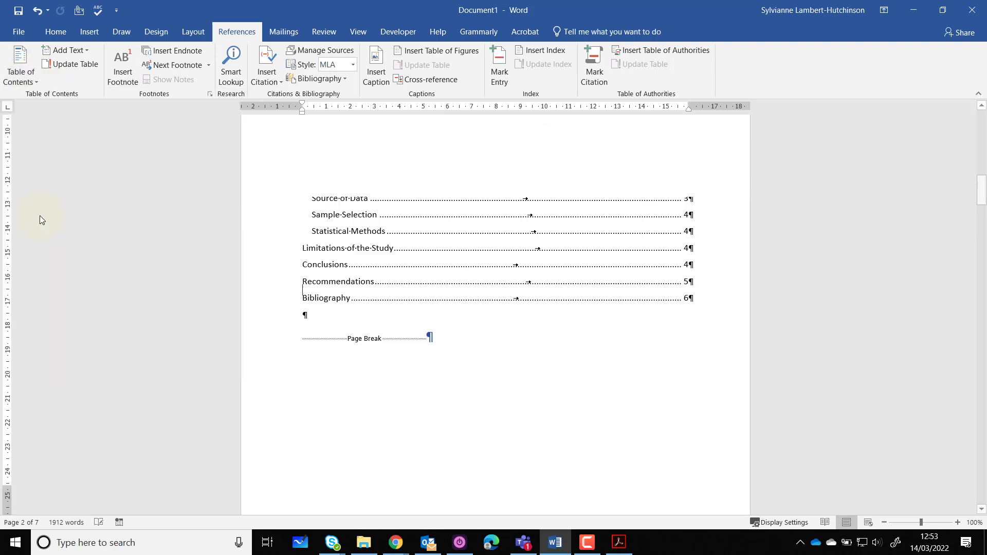
pyautogui.scroll(-3, 39, 215)
pyautogui.moveTo(984, 201)
pyautogui.mouseDown()
pyautogui.moveTo(984, 160)
pyautogui.moveTo(983, 184)
pyautogui.mouseUp()
pyautogui.click(482, 217)
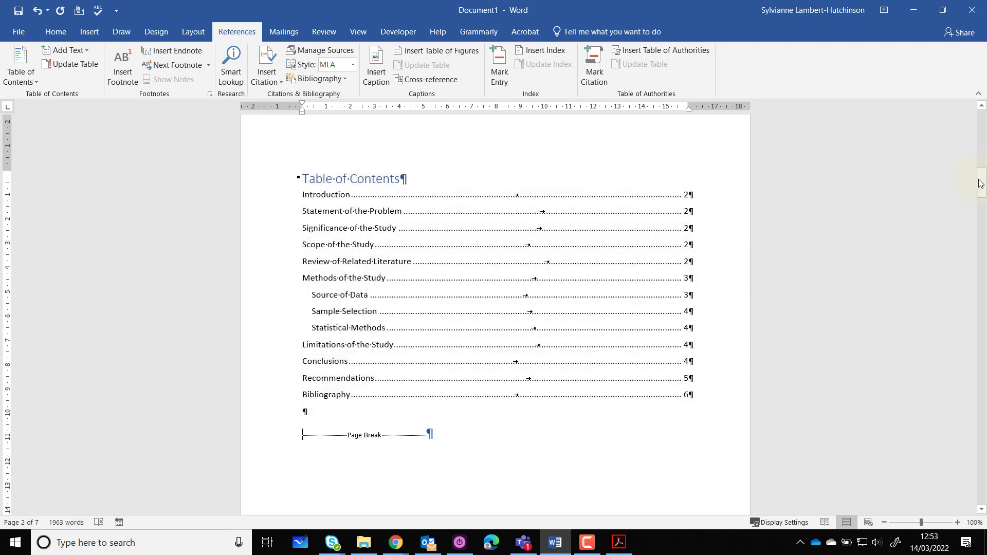
# Insert a page break before the "Methods of the Study" heading
pyautogui.moveTo(982, 186); pyautogui.dragTo(982, 324)
pyautogui.click(302, 305)
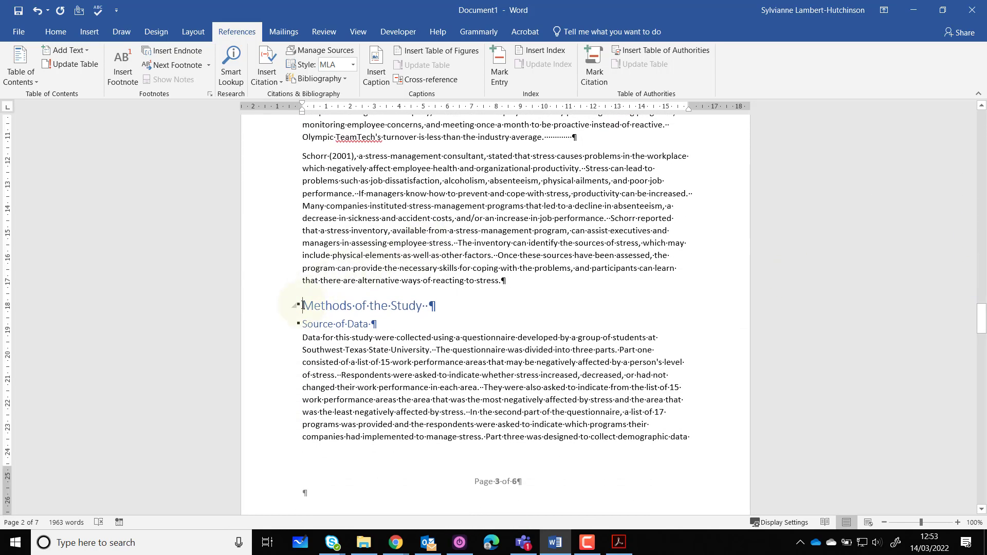
pyautogui.hotkey('ctrl', 'Return')
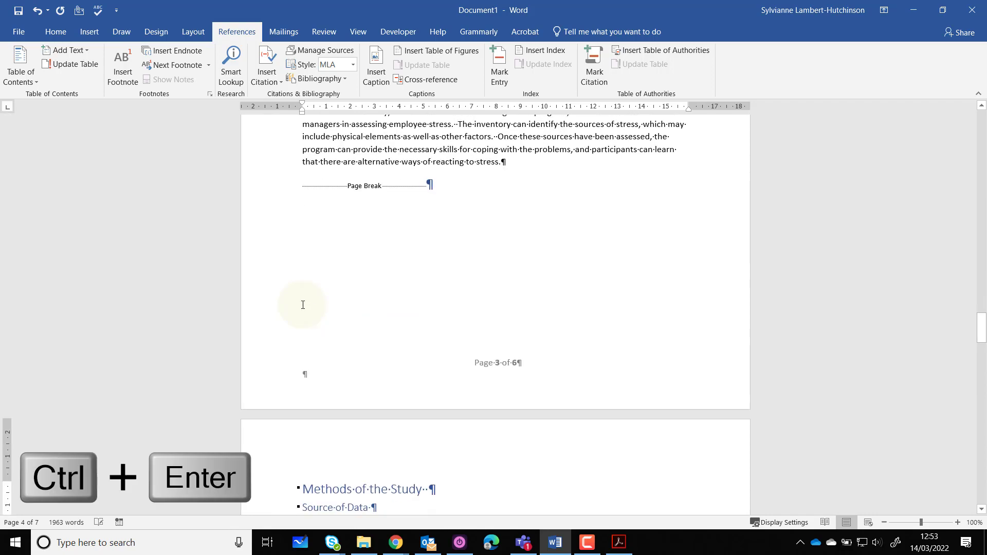
# Update the entire table of contents, including both its headings and page numbers
pyautogui.moveTo(982, 329); pyautogui.dragTo(983, 188)
pyautogui.click(504, 236)
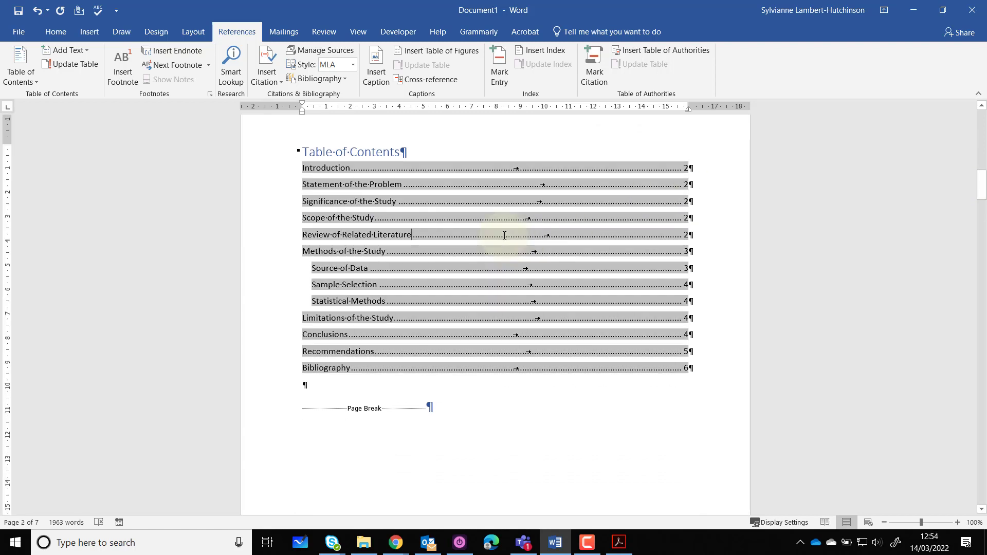
pyautogui.rightClick(504, 235)
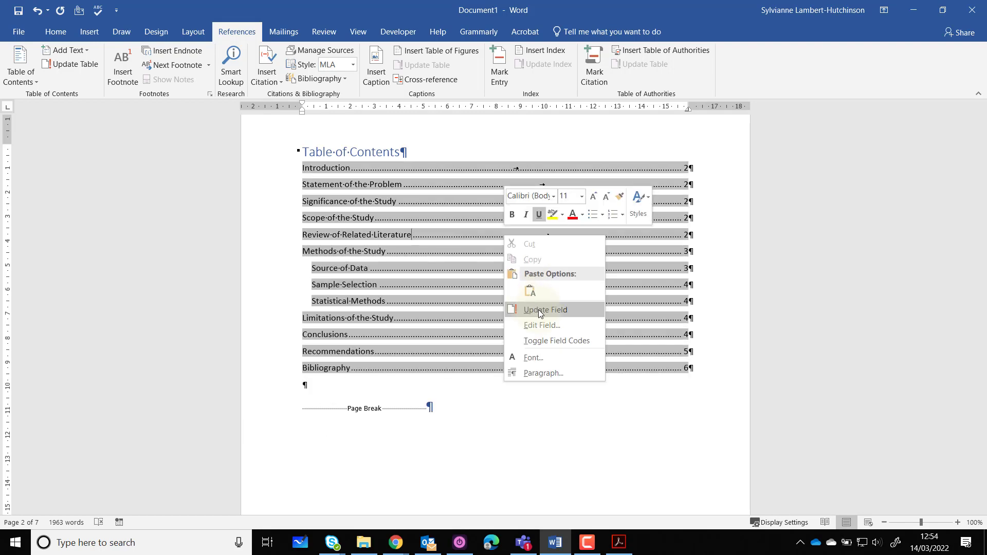
pyautogui.click(538, 310)
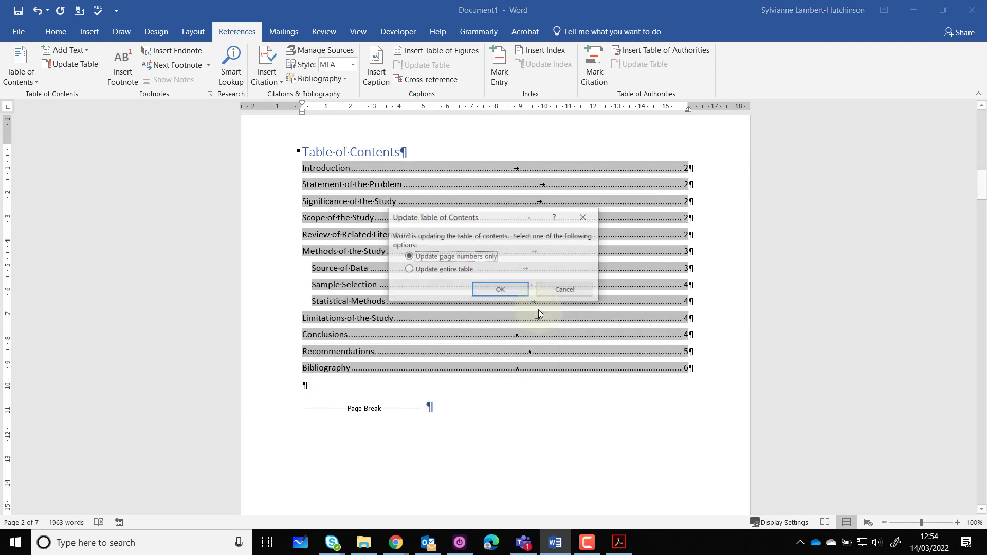
pyautogui.click(443, 274)
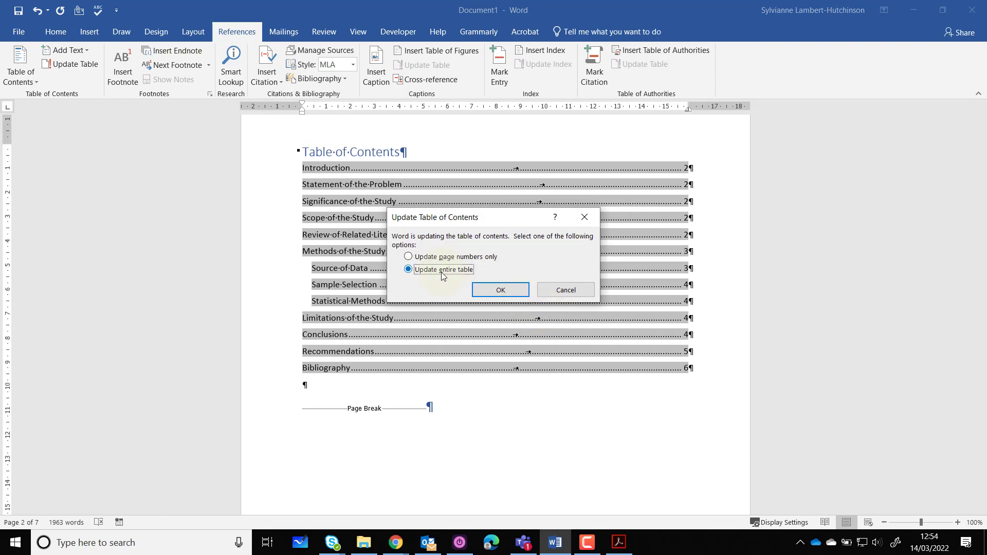
pyautogui.click(497, 293)
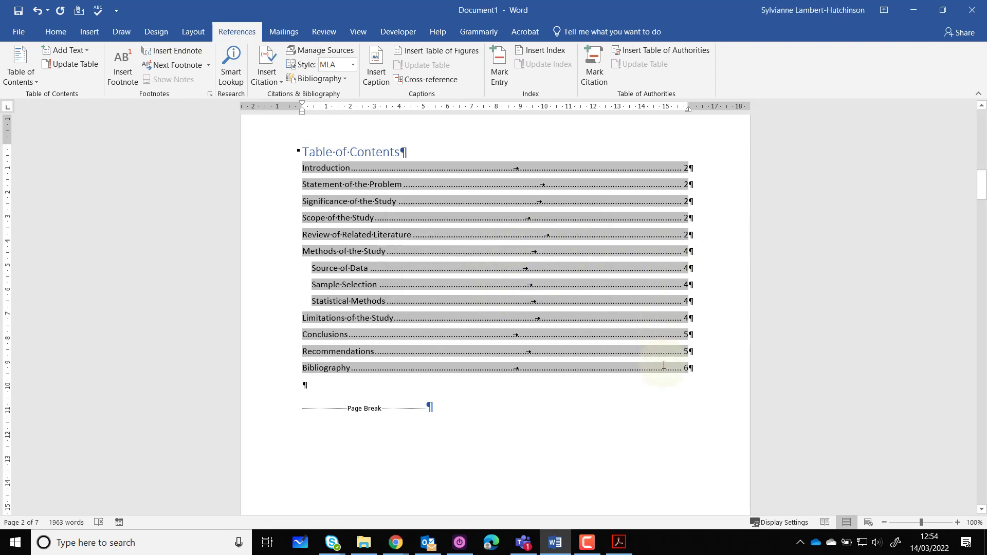
# Open the header above the "Introduction" heading for editing and add a bottom border line to its paragraph
pyautogui.moveTo(982, 179); pyautogui.dragTo(983, 228)
pyautogui.doubleClick(540, 281)
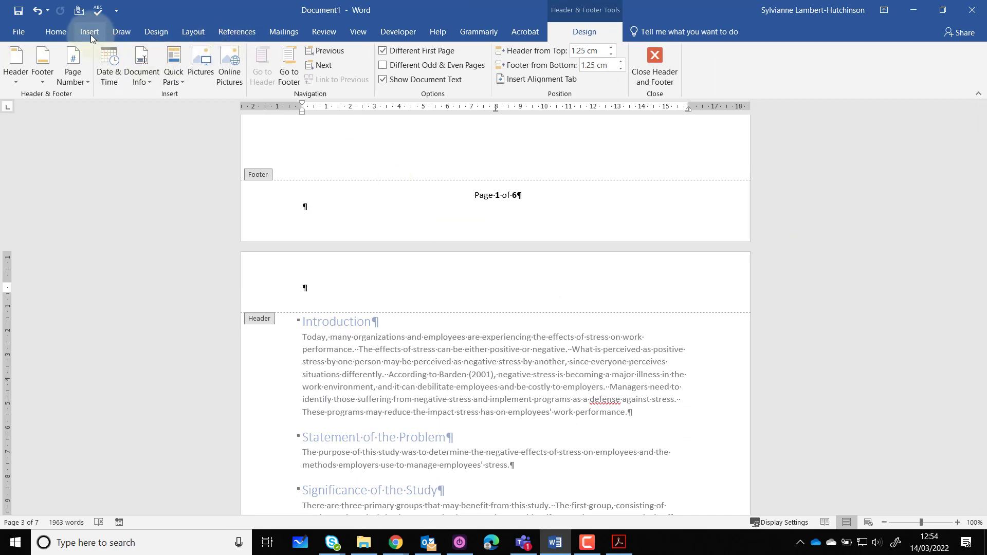
pyautogui.click(122, 32)
pyautogui.click(55, 32)
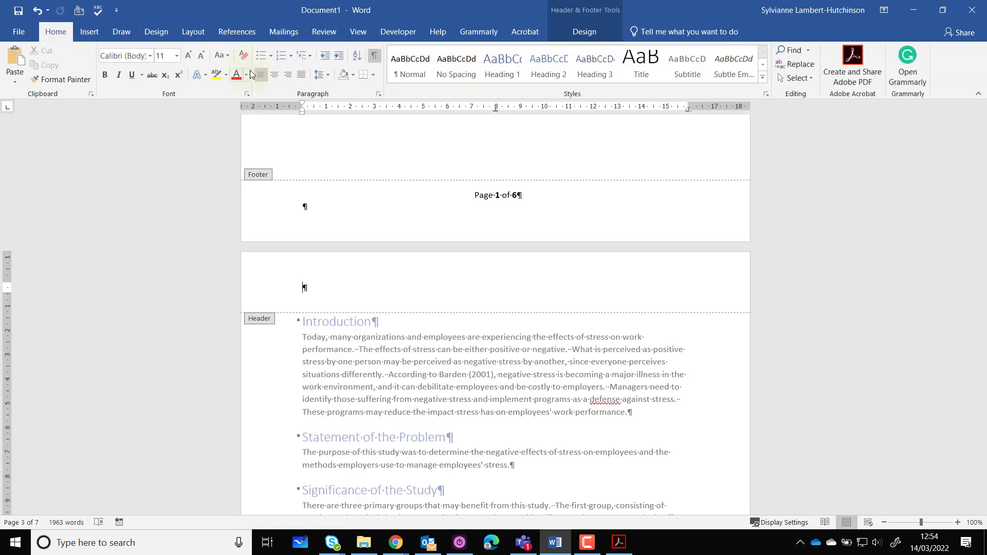
pyautogui.click(363, 75)
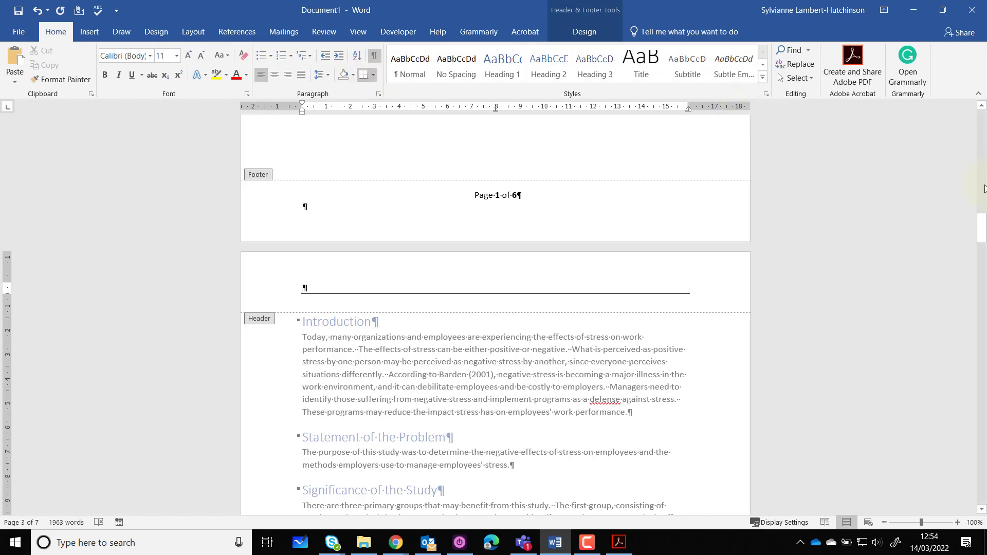
# Add a top border line above the footer's page number, leave header and footer editing, and return to the cover page
pyautogui.click(475, 197)
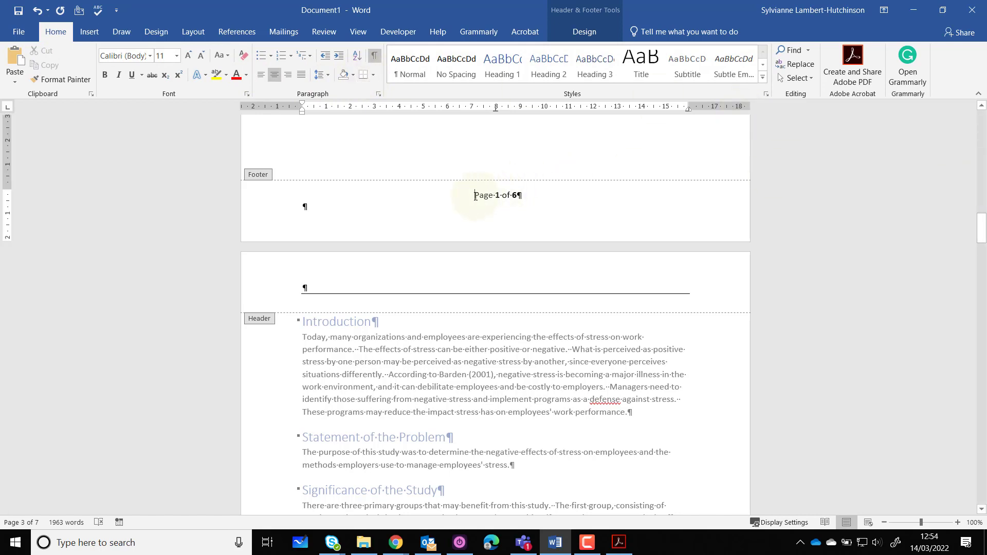
pyautogui.click(374, 75)
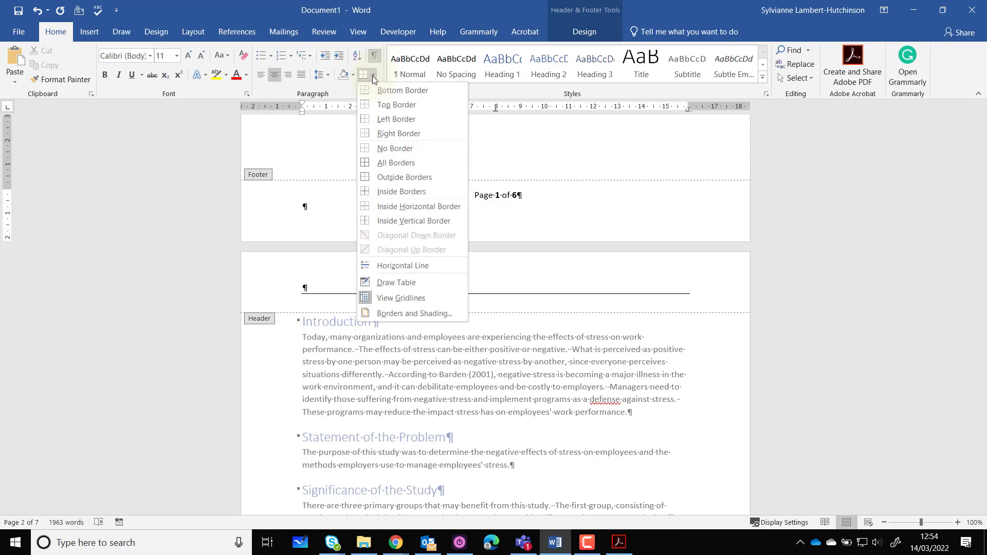
pyautogui.click(375, 106)
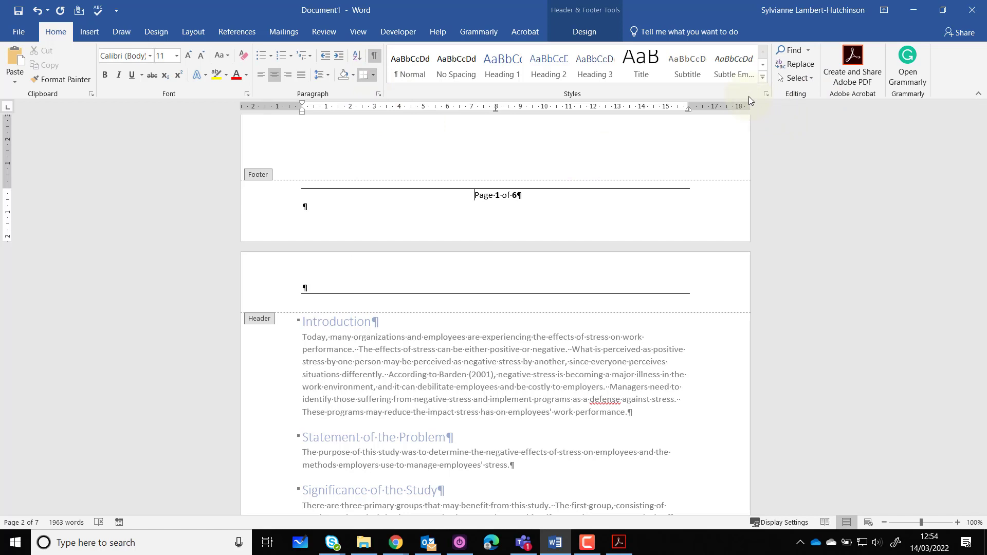
pyautogui.click(584, 35)
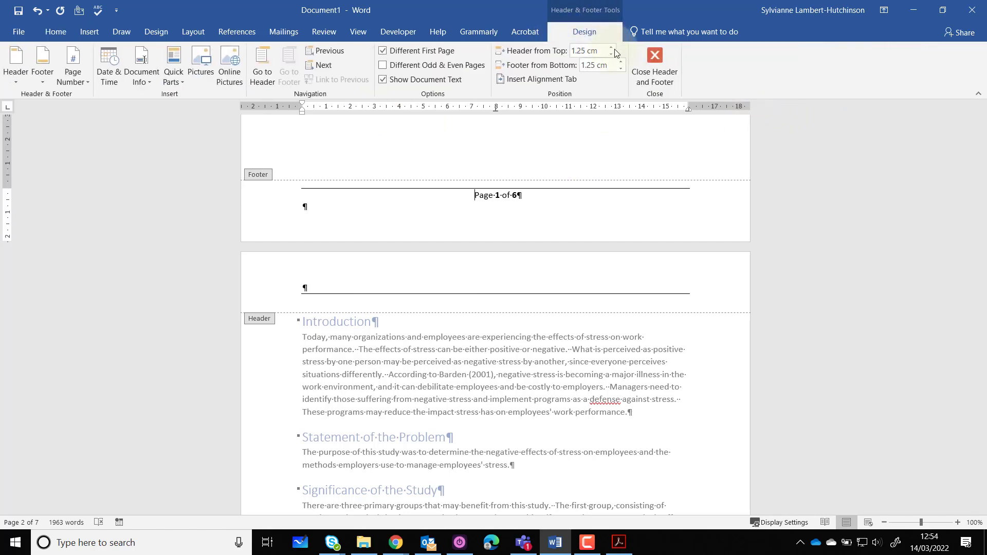
pyautogui.click(652, 57)
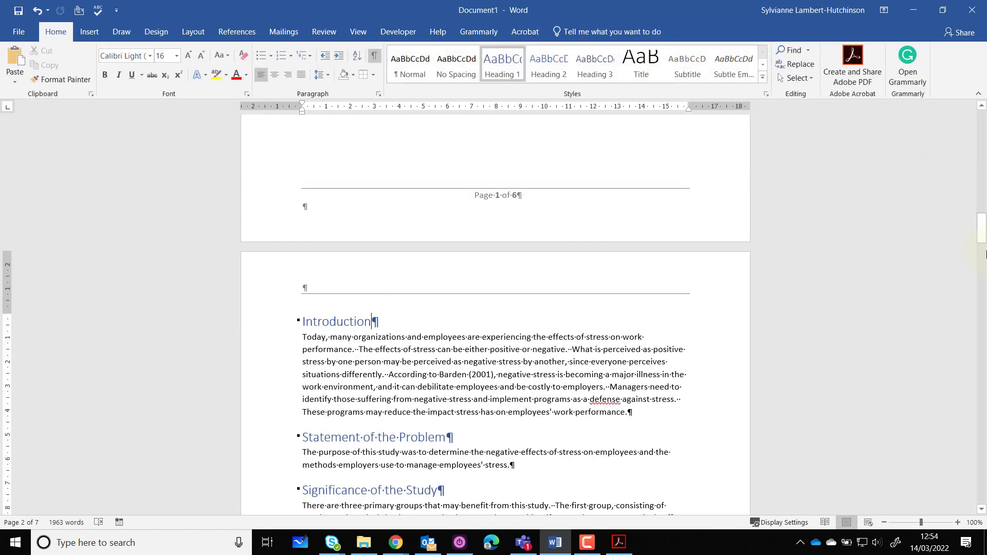
pyautogui.moveTo(983, 233); pyautogui.dragTo(986, 135)
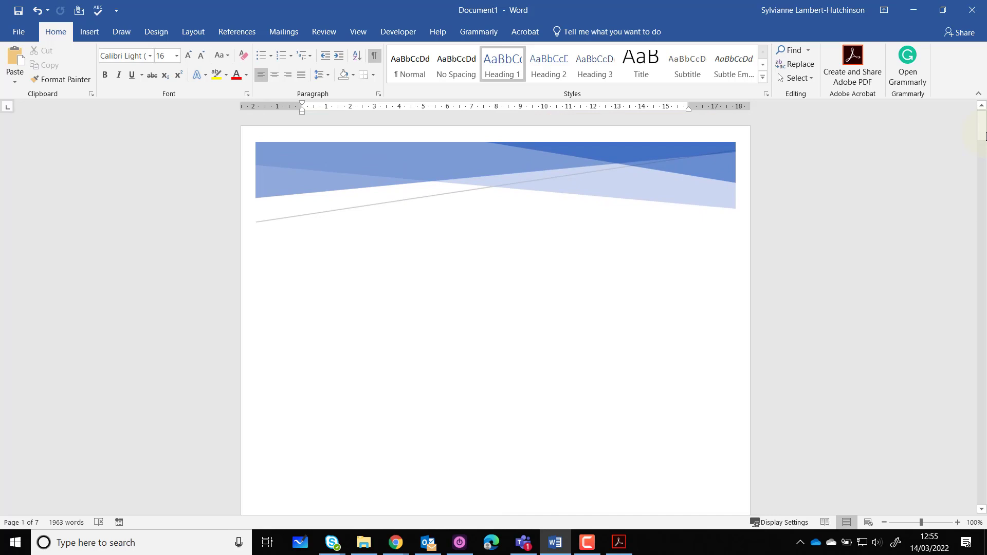